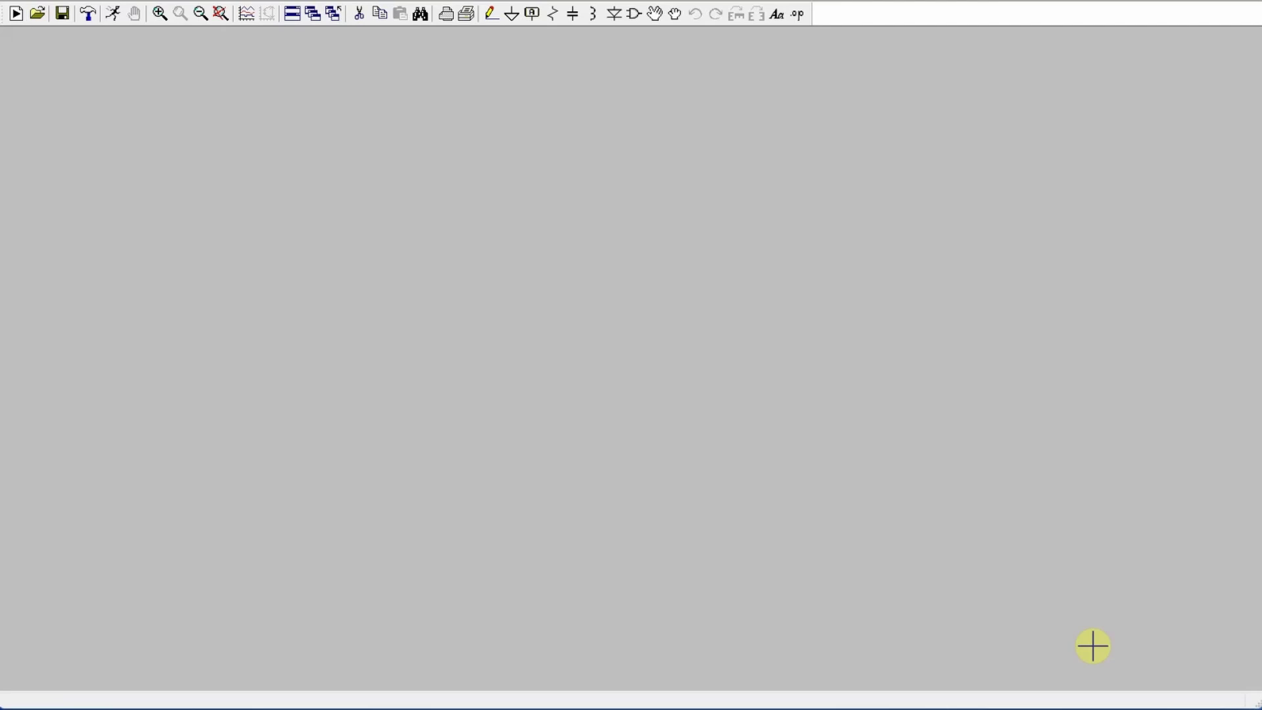
Place voltage source V1 and capacitors C1 and C2, rotating the capacitors horizontal.
{"action": "key", "text": "v"}
{"action": "left_click", "coordinate": [195, 286]}
{"action": "key", "text": "c"}
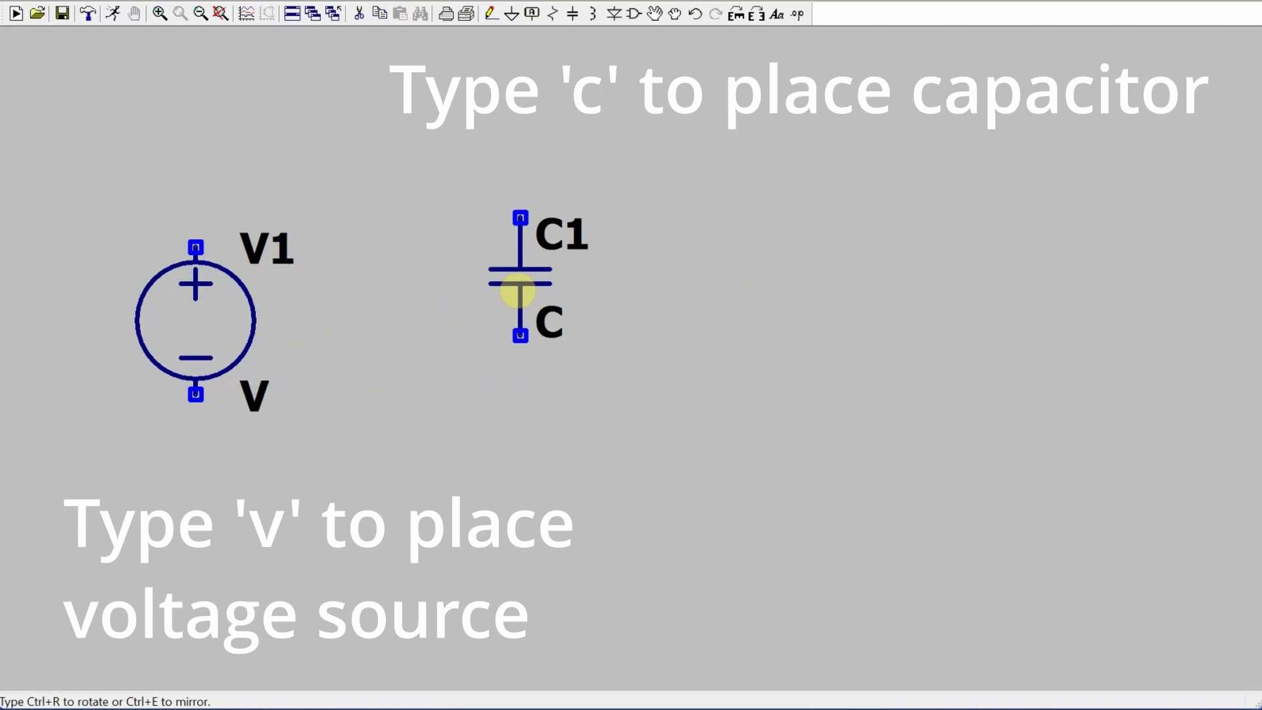
{"action": "key", "text": "ctrl+r"}
{"action": "key", "text": "ctrl+r"}
{"action": "key", "text": "ctrl+r"}
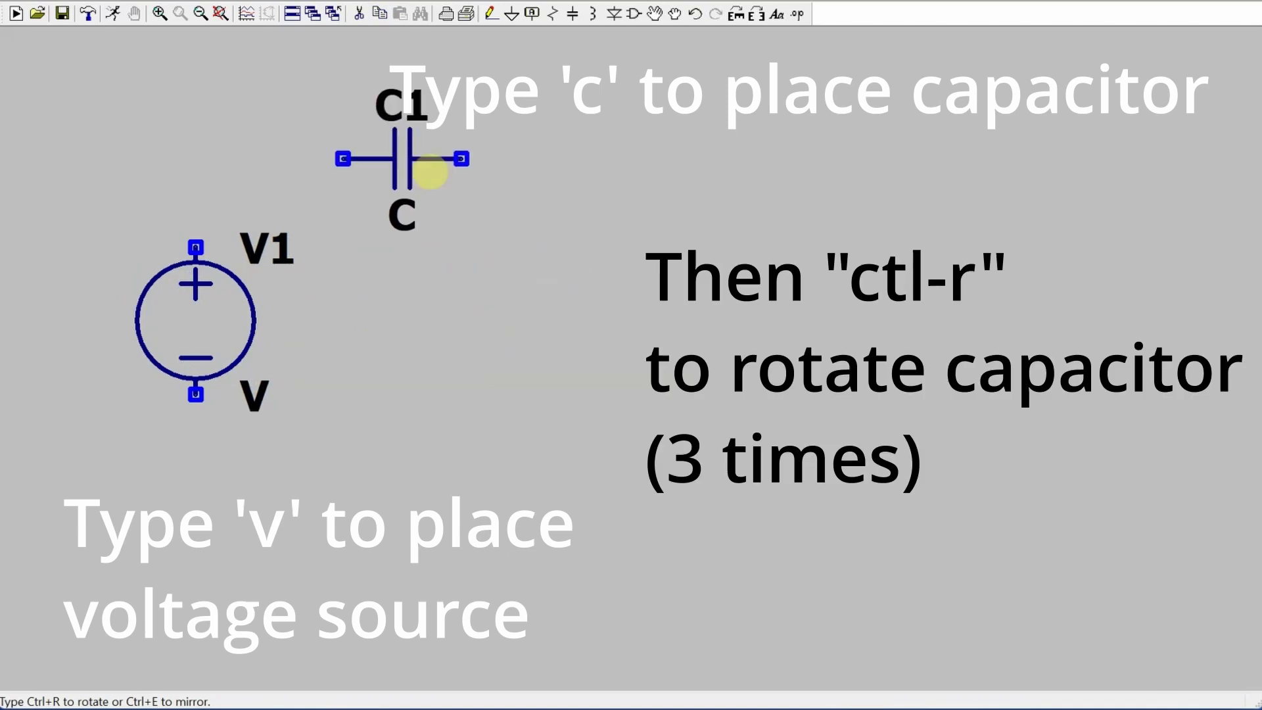
{"action": "left_click", "coordinate": [430, 172]}
{"action": "key", "text": "ctrl+r"}
{"action": "left_click", "coordinate": [566, 411]}
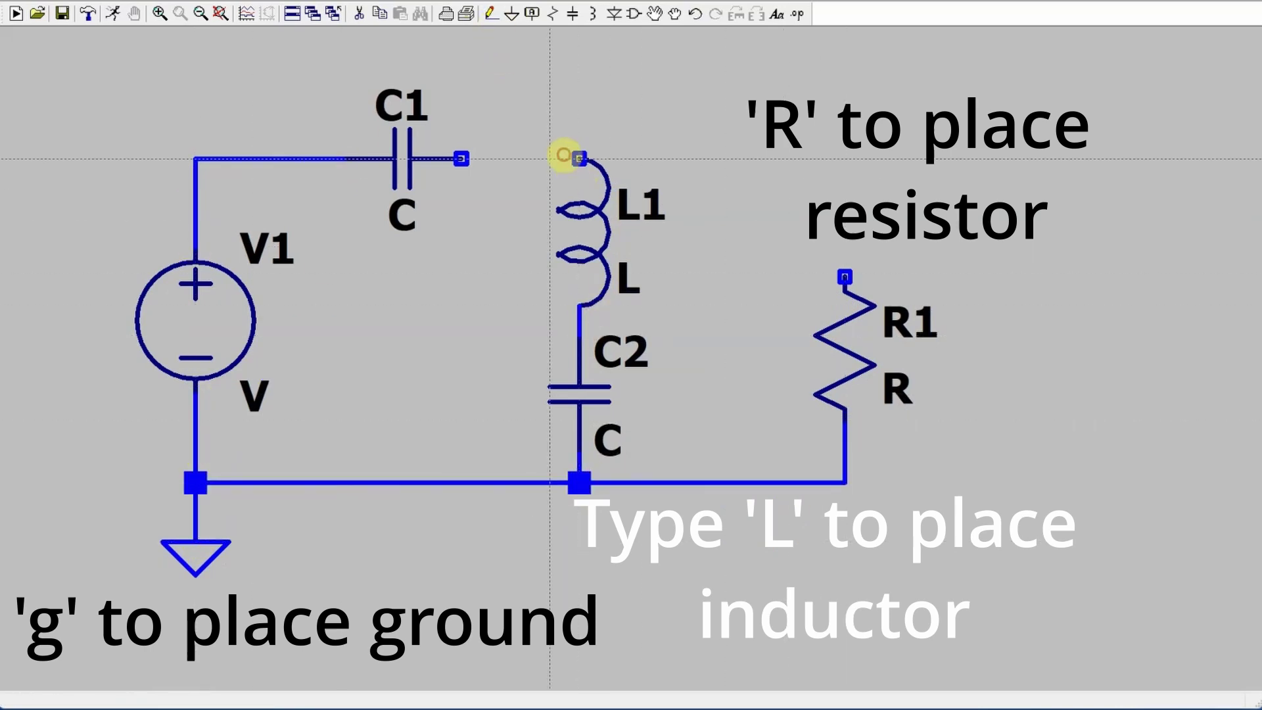
Wire the source, capacitors, L1 and R1 together into the RLC circuit.
{"action": "left_click", "coordinate": [580, 158]}
{"action": "left_click", "coordinate": [461, 158]}
{"action": "left_click", "coordinate": [579, 159]}
{"action": "left_click", "coordinate": [845, 278]}
Give source V1 an AC amplitude of 120.
{"action": "right_click", "coordinate": [195, 320]}
{"action": "left_click", "coordinate": [865, 239]}
{"action": "type", "text": "120"}
{"action": "left_click", "coordinate": [865, 539]}
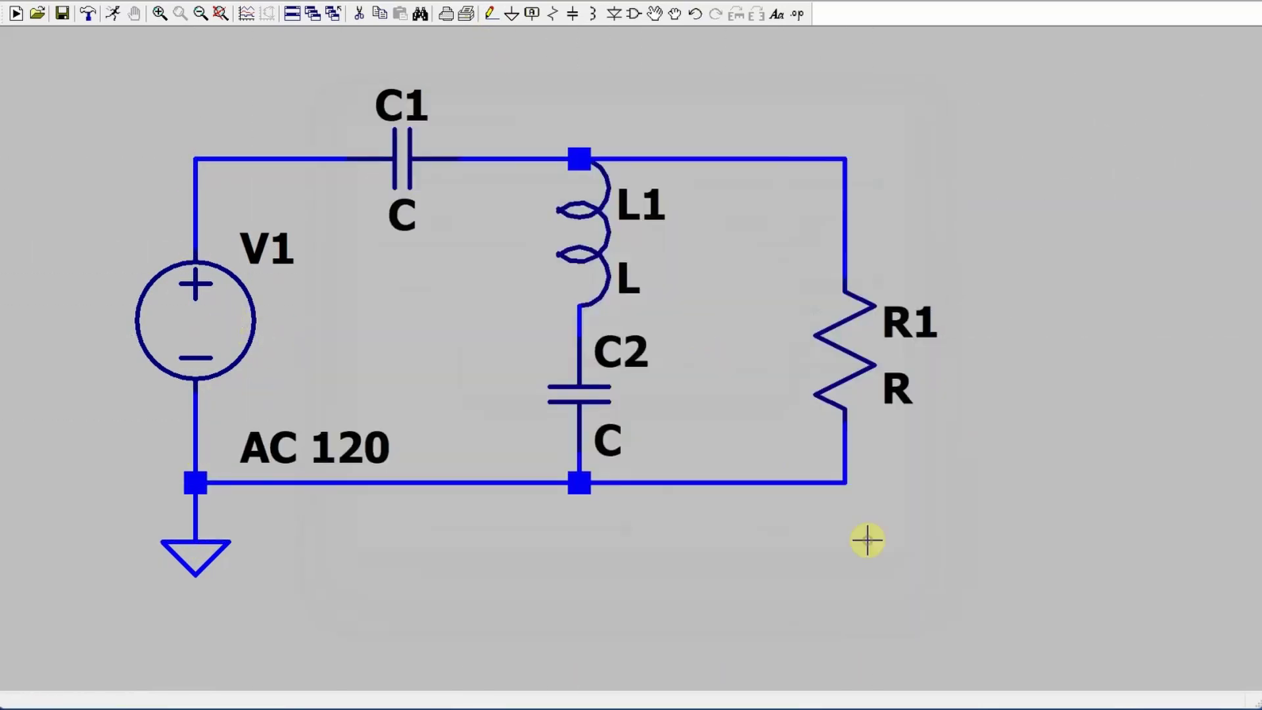
Set component values: C1 4.7u, L1 650m, C2 1.5u, R1 470.
{"action": "right_click", "coordinate": [402, 158]}
{"action": "type", "text": "4.7u"}
{"action": "right_click", "coordinate": [582, 230]}
{"action": "type", "text": "650m"}
{"action": "right_click", "coordinate": [579, 395]}
{"action": "type", "text": "1.5u"}
{"action": "right_click", "coordinate": [844, 352]}
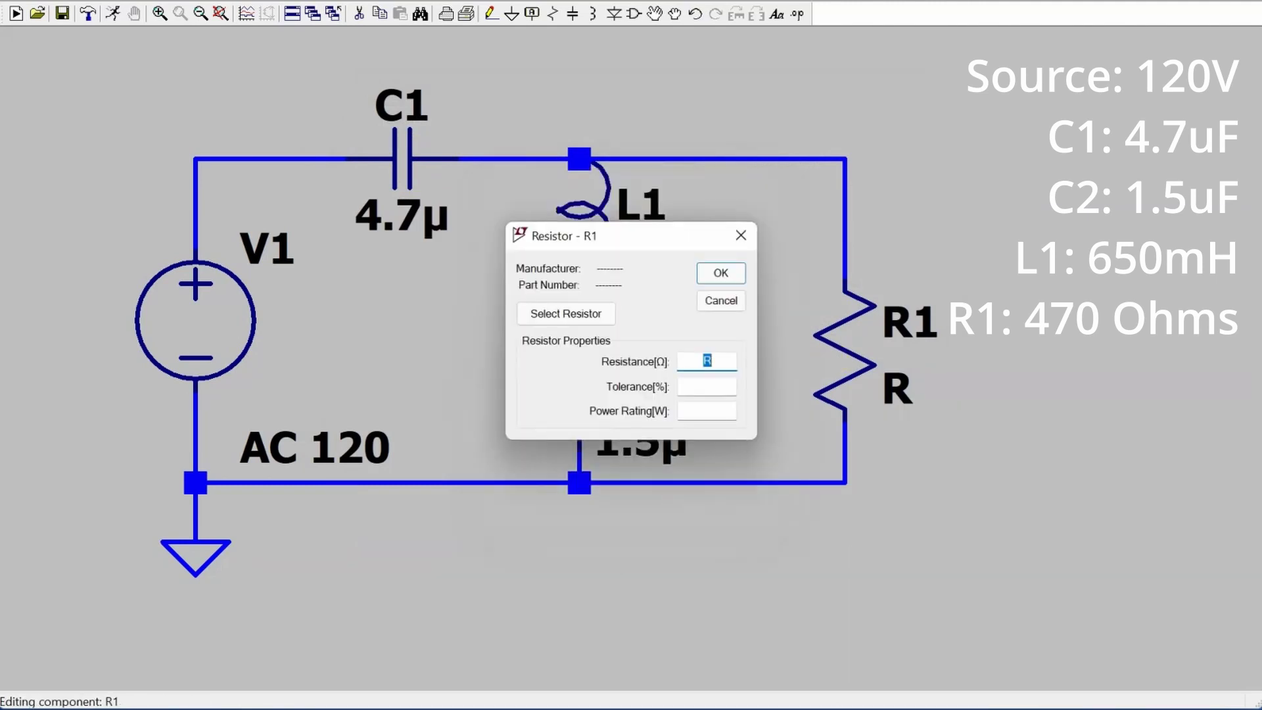
{"action": "type", "text": "470"}
{"action": "key", "text": "Return"}
{"action": "left_click", "coordinate": [534, 13]}
Label the node above R1 VR1 and the source's top node VS.
{"action": "type", "text": "VR1"}
{"action": "key", "text": "Return"}
{"action": "left_click", "coordinate": [845, 158]}
{"action": "left_click", "coordinate": [533, 13]}
{"action": "type", "text": "VS"}
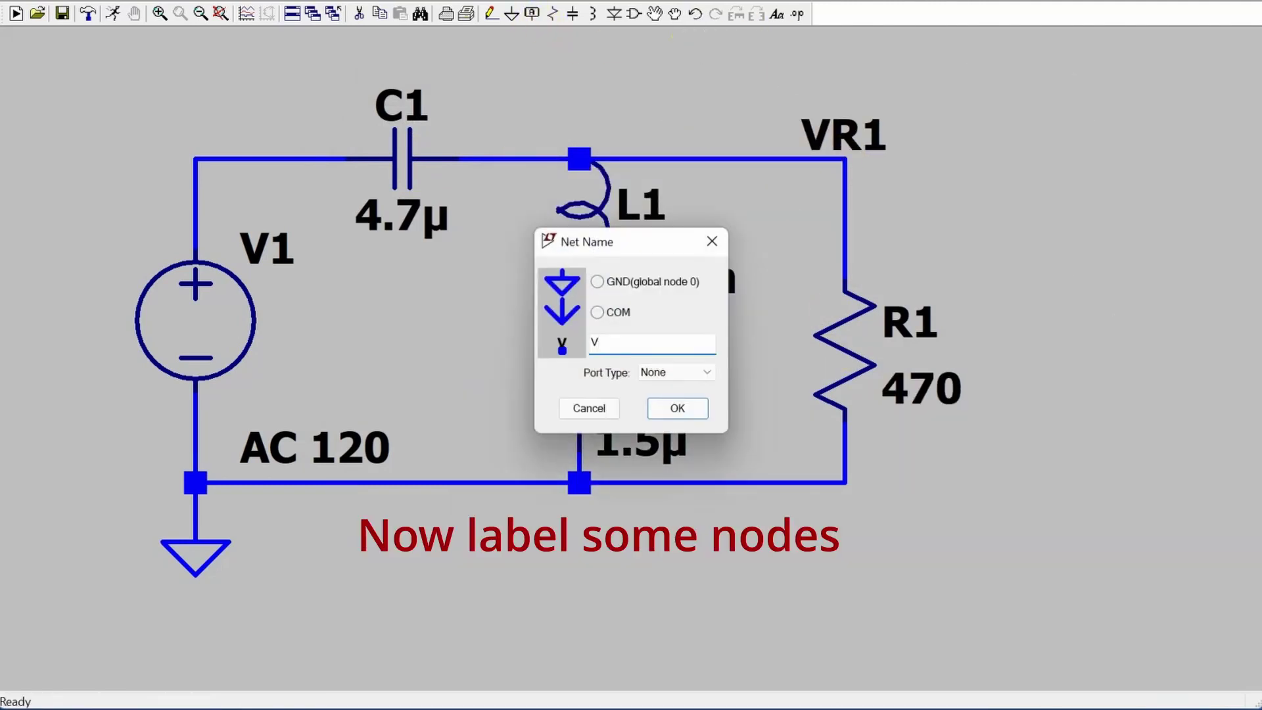
{"action": "key", "text": "Return"}
{"action": "left_click", "coordinate": [195, 158]}
Add a vertical VC2 net label at the C2 node, then start a SPICE directive.
{"action": "left_click", "coordinate": [534, 13]}
{"action": "type", "text": "VC2"}
{"action": "key", "text": "Return"}
{"action": "key", "text": "ctrl+r"}
{"action": "left_click", "coordinate": [580, 378]}
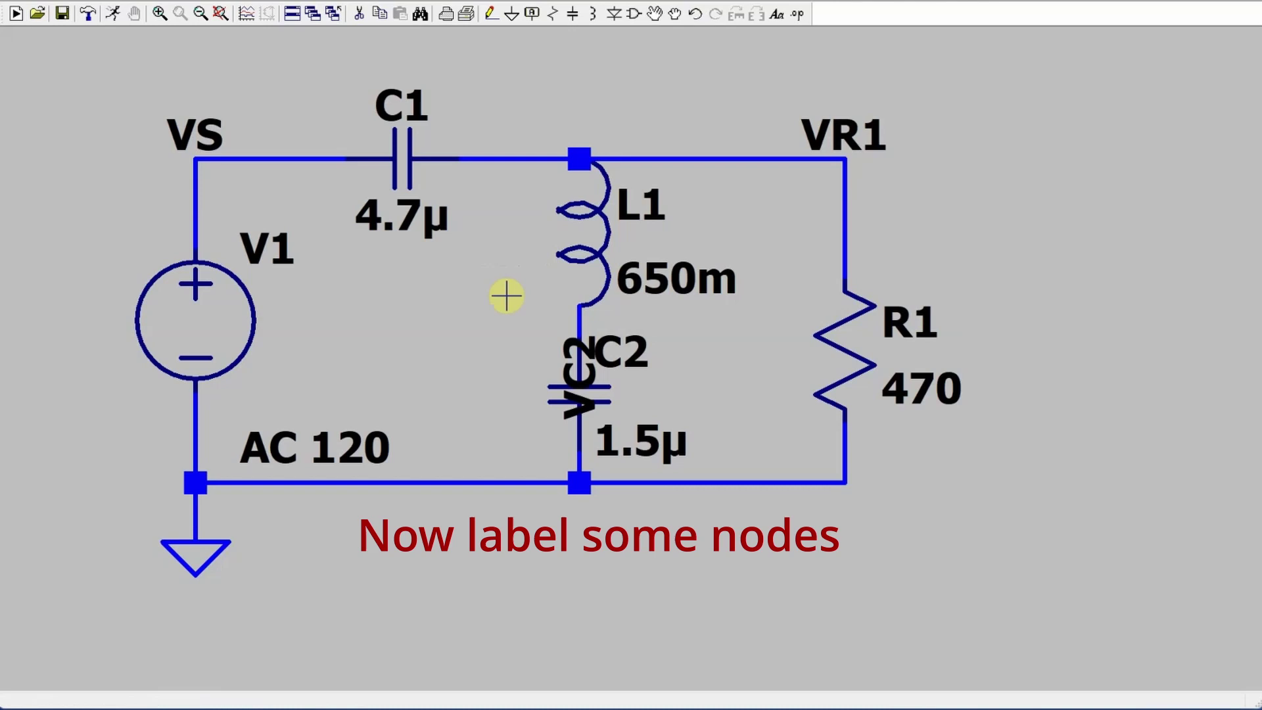
{"action": "left_click", "coordinate": [798, 14]}
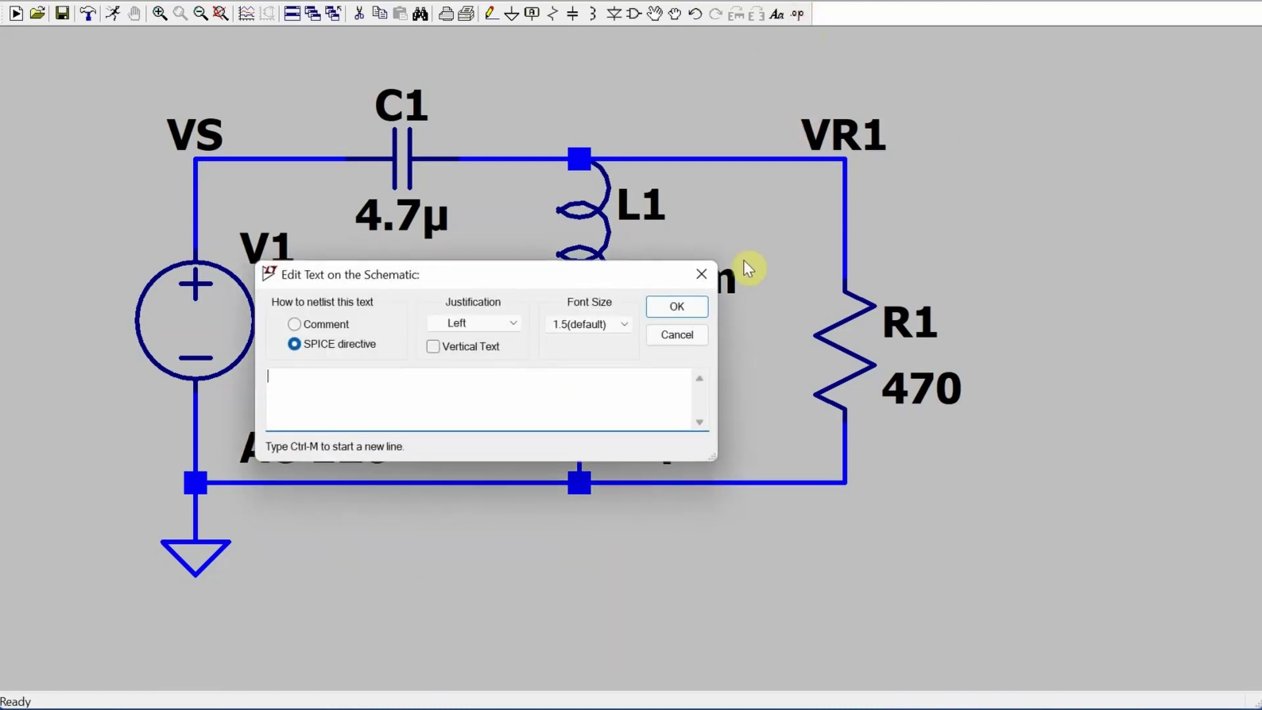
Place a .ac directive below the circuit and open its settings.
{"action": "type", "text": ".ac"}
{"action": "key", "text": "Return"}
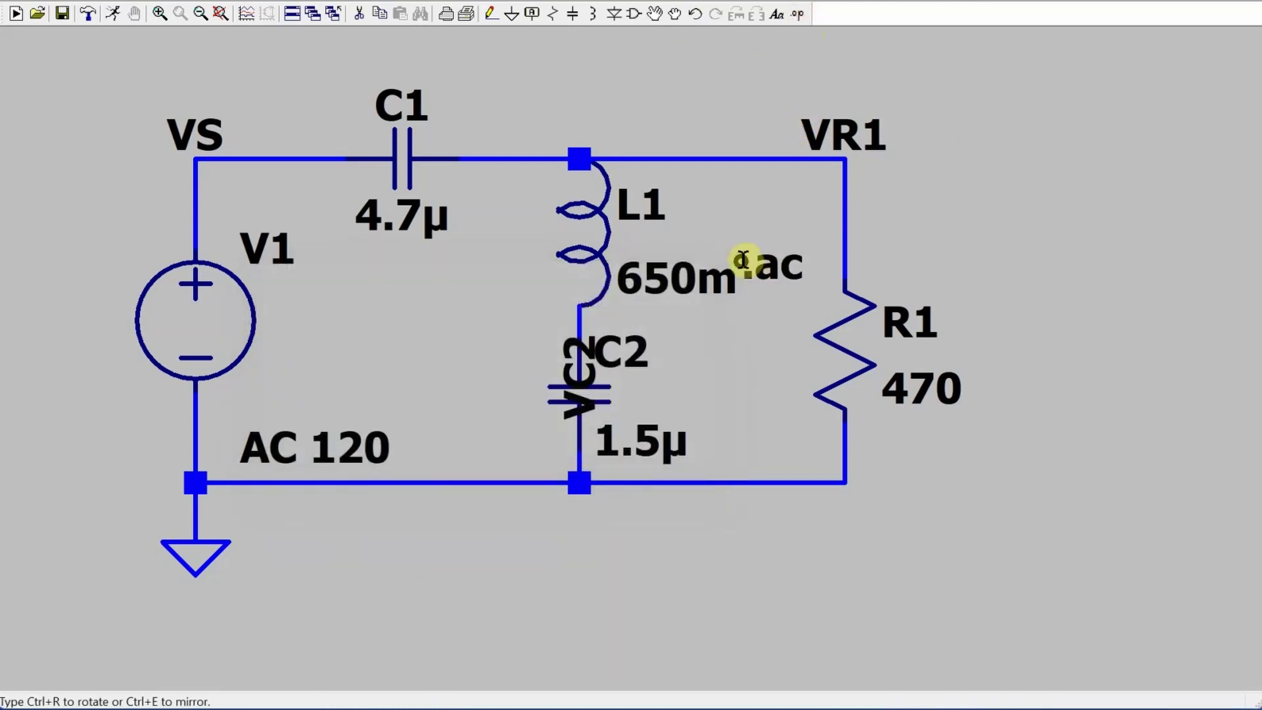
{"action": "left_click", "coordinate": [409, 555]}
{"action": "left_click", "coordinate": [355, 539]}
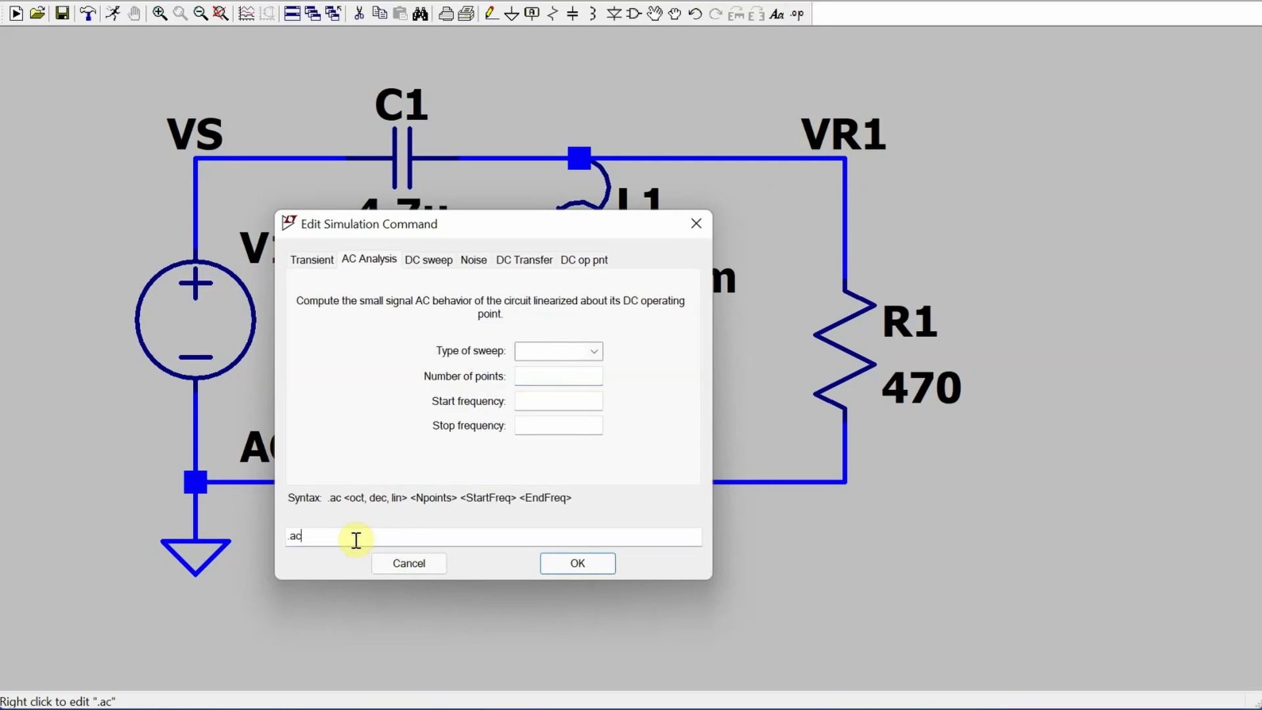
Set a Linear sweep with 1 point, start 60 Hz and stop 60 Hz.
{"action": "left_click", "coordinate": [588, 352]}
{"action": "left_click", "coordinate": [577, 401]}
{"action": "left_click", "coordinate": [581, 379]}
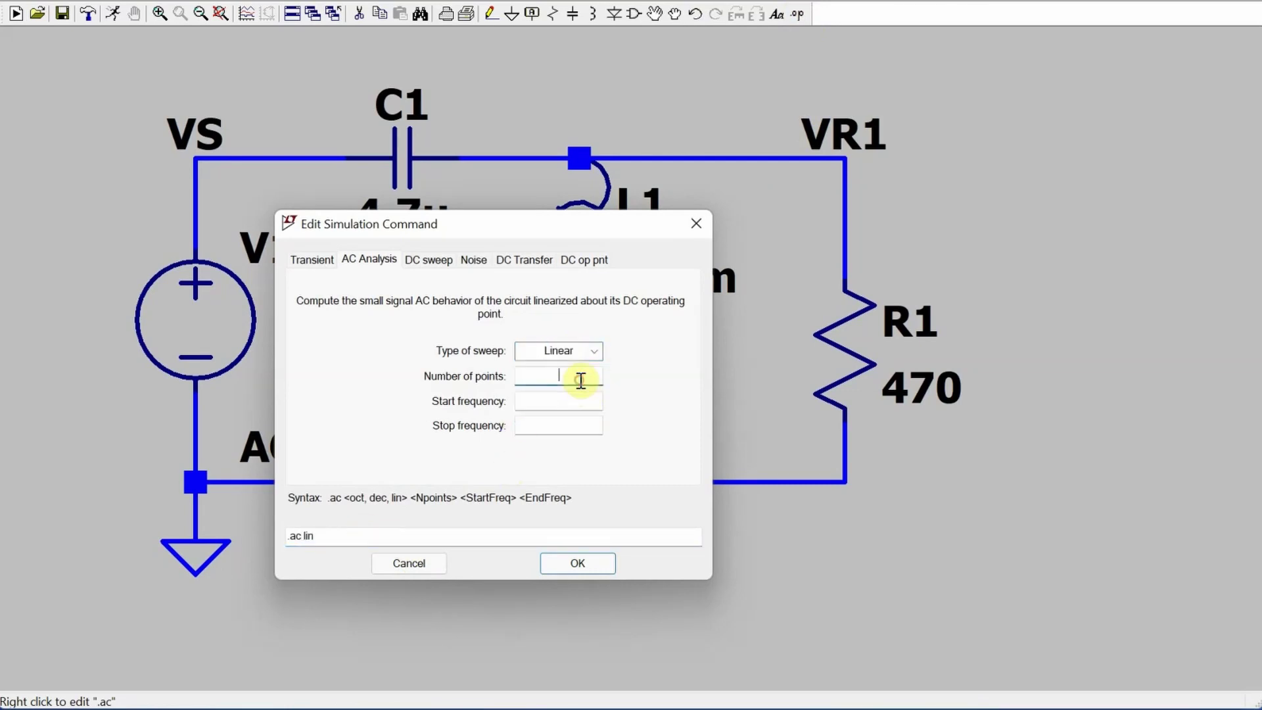
{"action": "type", "text": "1"}
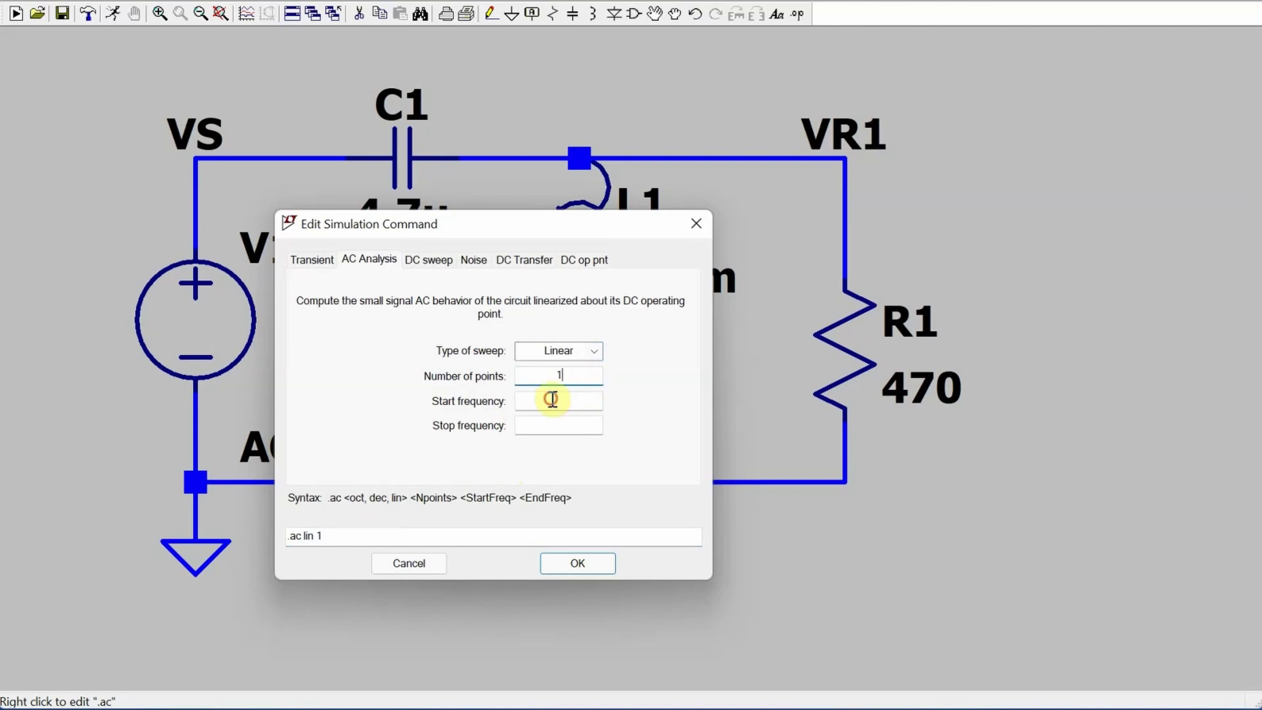
{"action": "left_click", "coordinate": [564, 401]}
{"action": "type", "text": "60"}
{"action": "left_click", "coordinate": [564, 428]}
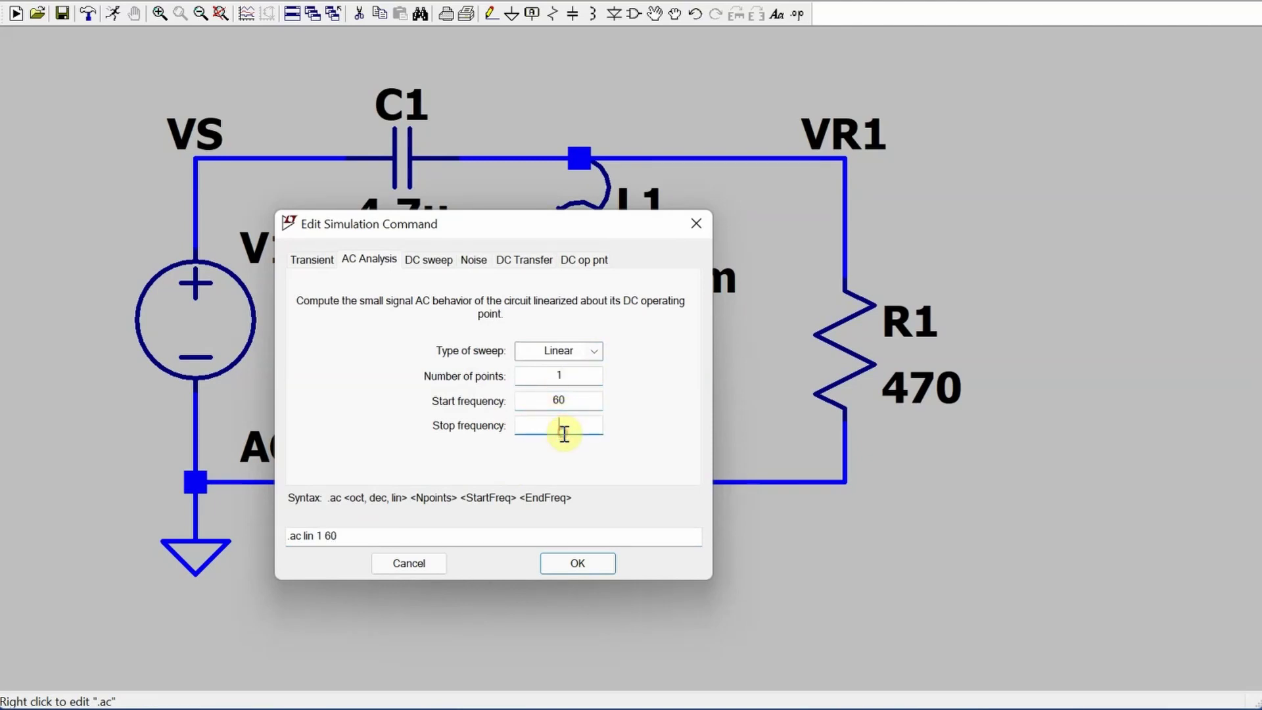
{"action": "type", "text": "60"}
Place the .ac lin 1 60 60 directive below the circuit and run the simulation.
{"action": "left_click", "coordinate": [577, 564]}
{"action": "left_click", "coordinate": [578, 550]}
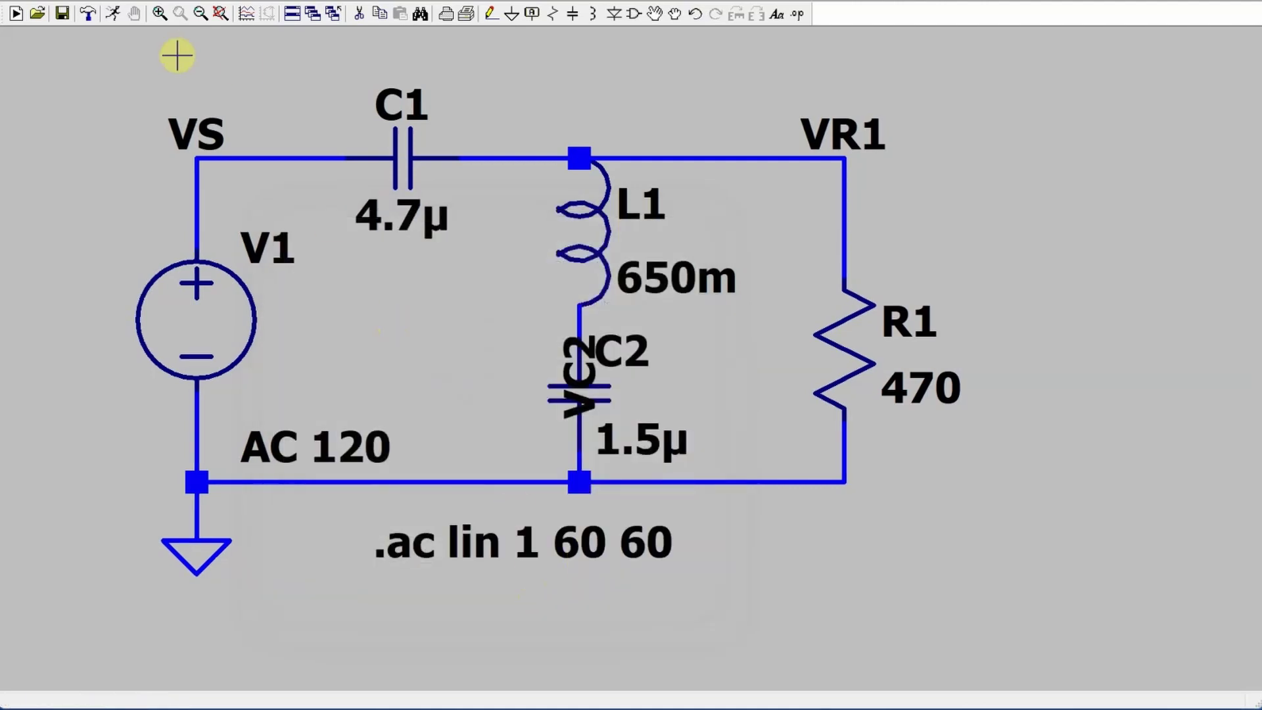
{"action": "left_click", "coordinate": [113, 13]}
Move the AC analysis results window beside the schematic.
{"action": "left_click_drag", "start_coordinate": [551, 175], "coordinate": [703, 172]}
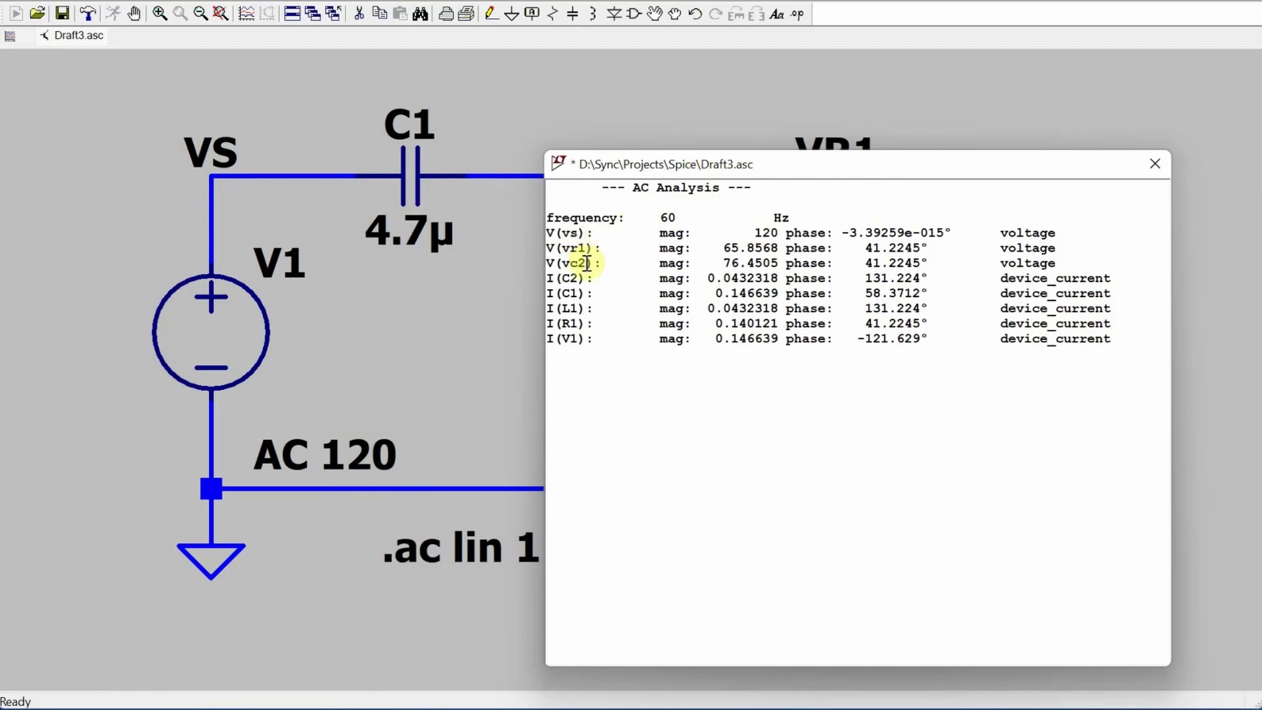
{"action": "left_click_drag", "start_coordinate": [655, 173], "coordinate": [786, 167]}
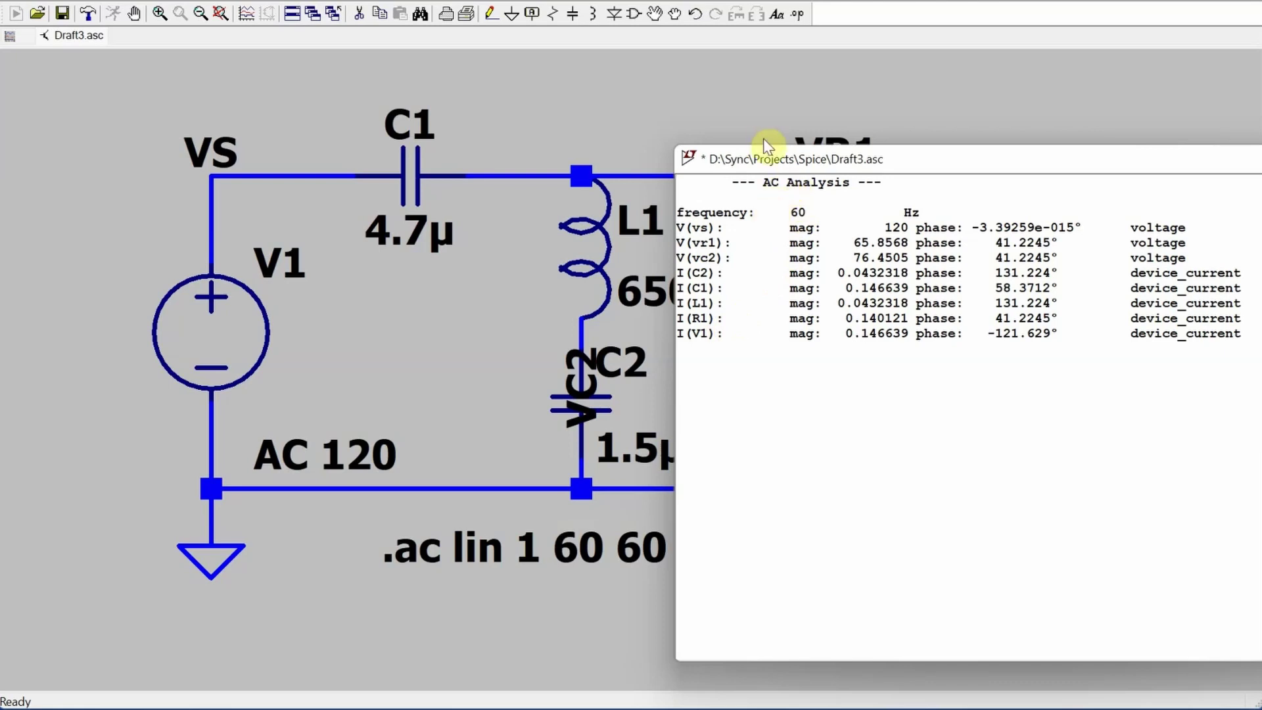
{"action": "left_click_drag", "start_coordinate": [818, 168], "coordinate": [914, 159]}
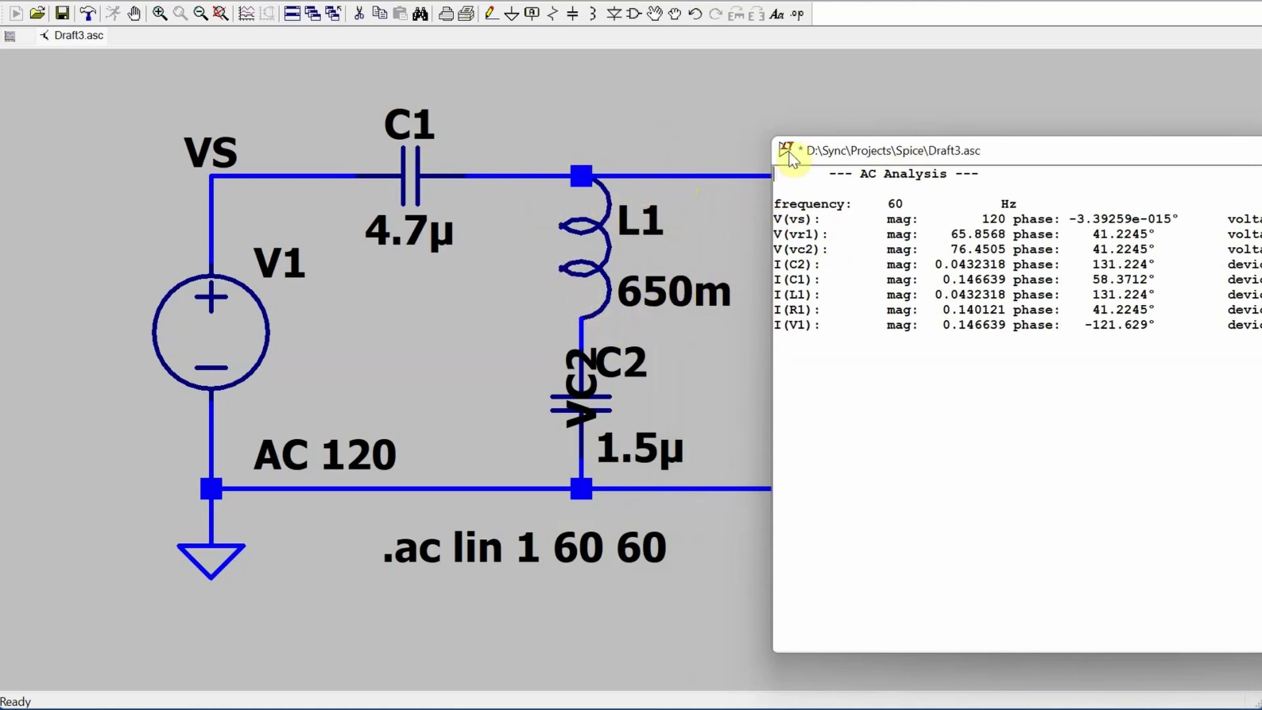
{"action": "left_click_drag", "start_coordinate": [878, 157], "coordinate": [687, 154]}
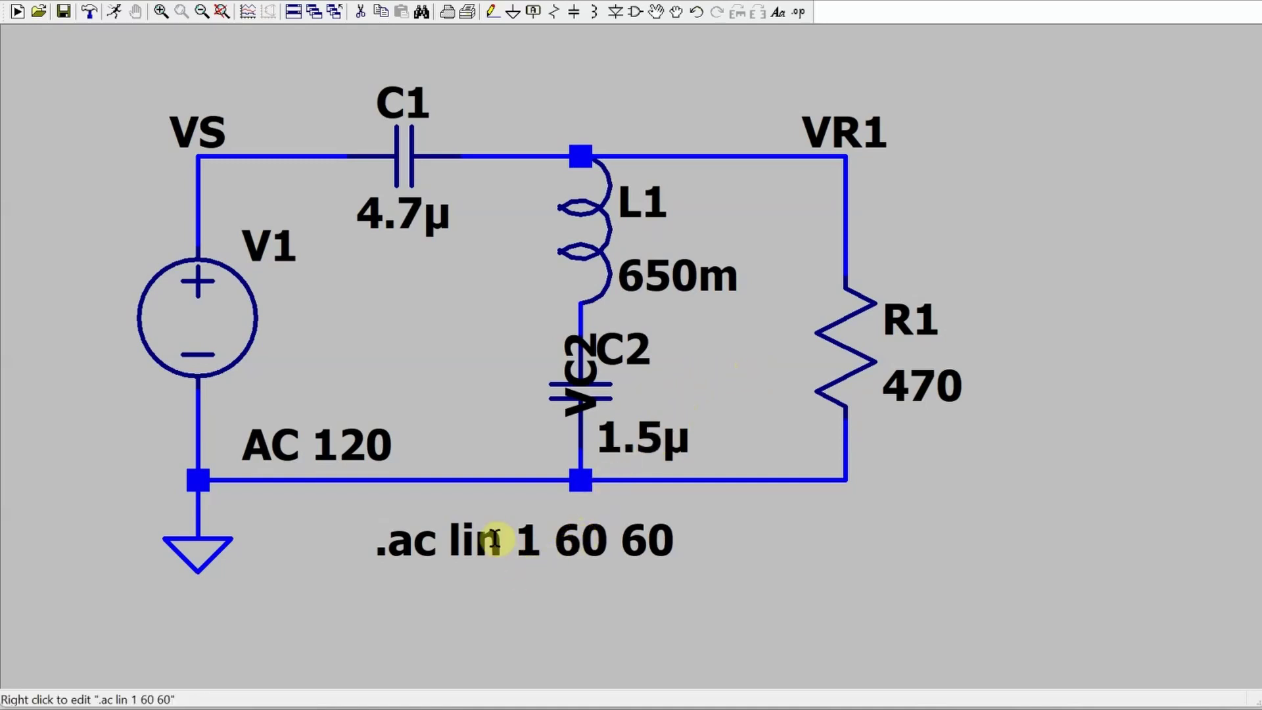
Change the .ac directive to 2 points from 60 to 61 Hz and rerun the simulation.
{"action": "right_click", "coordinate": [495, 539]}
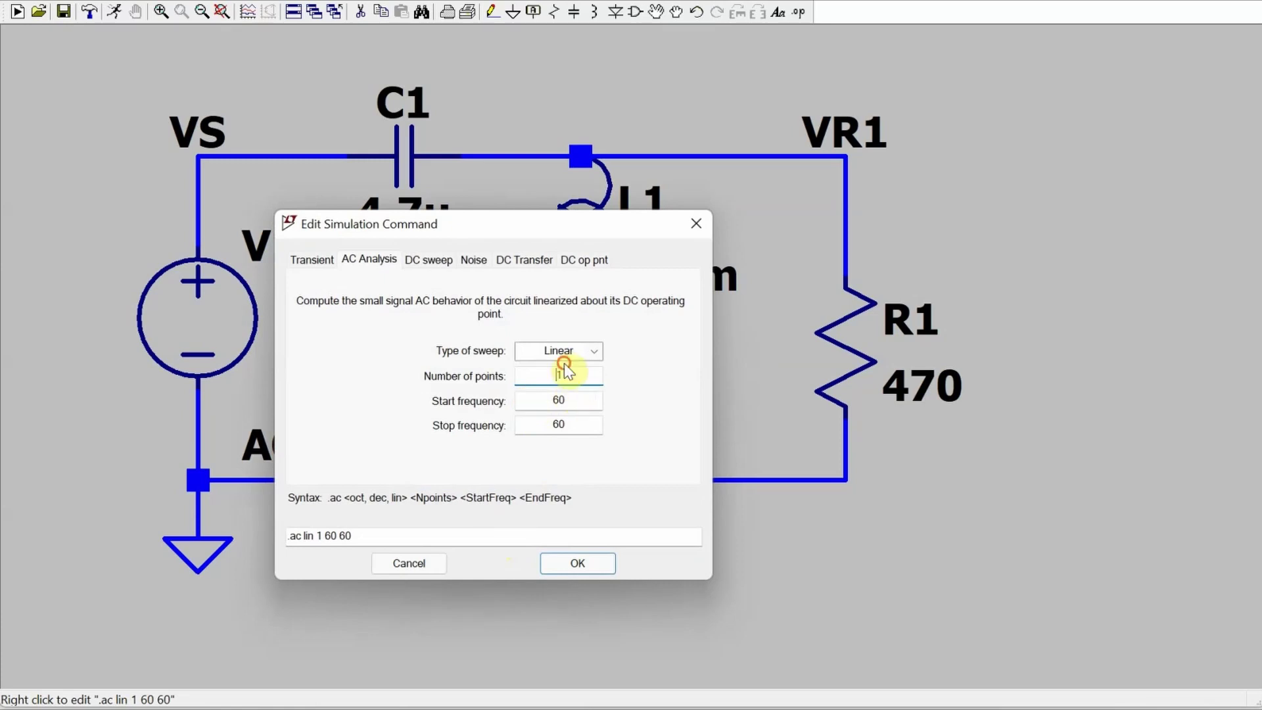
{"action": "key", "text": "BackSpace"}
{"action": "type", "text": "2"}
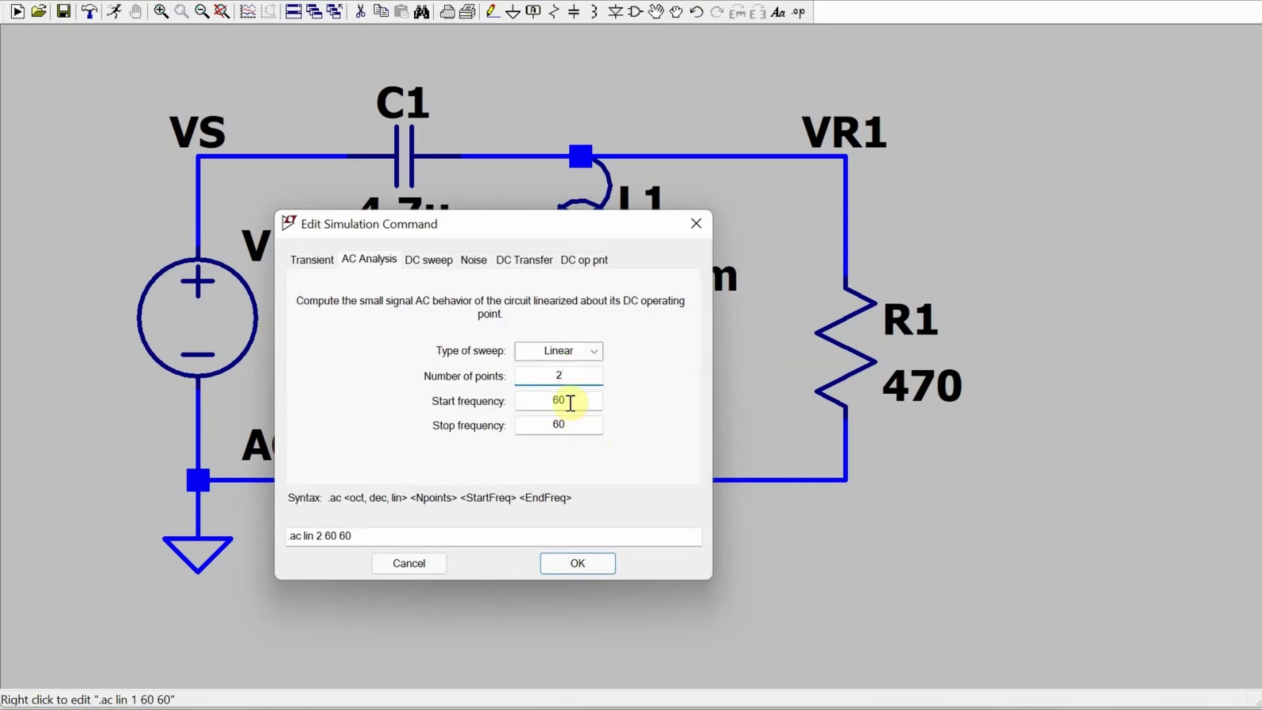
{"action": "left_click", "coordinate": [578, 431]}
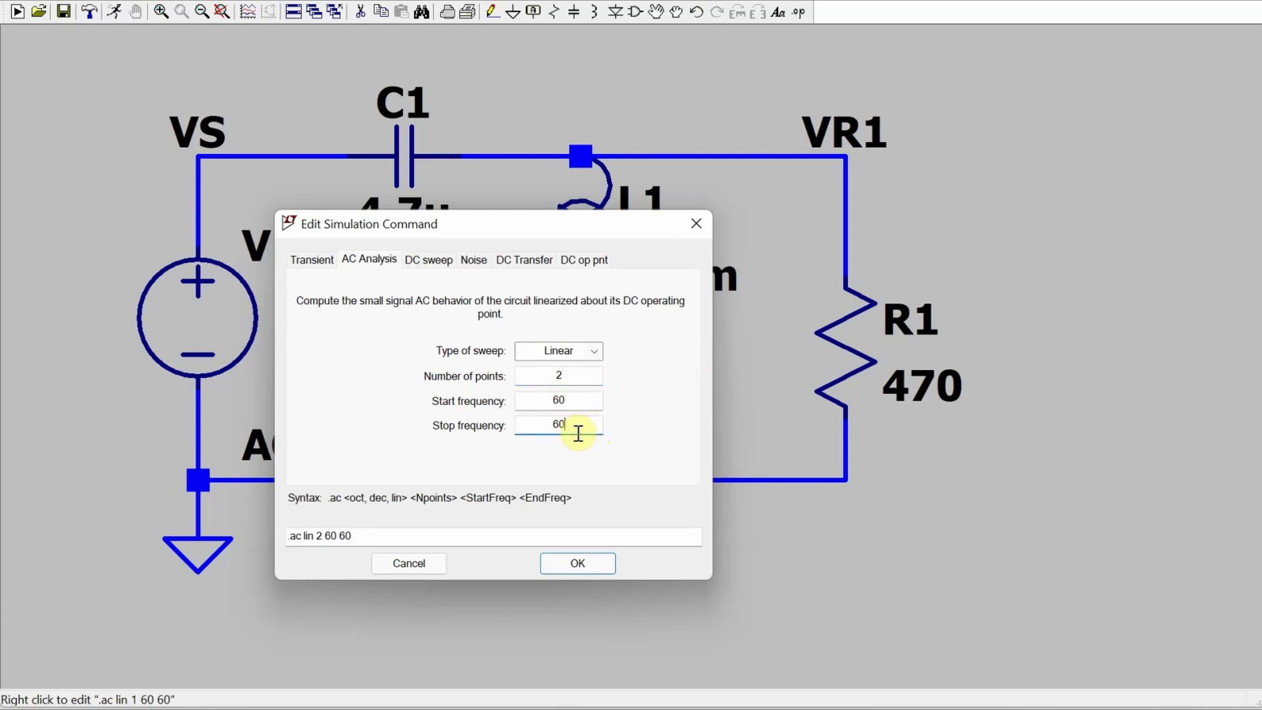
{"action": "key", "text": "BackSpace"}
{"action": "type", "text": "1"}
{"action": "left_click", "coordinate": [576, 564]}
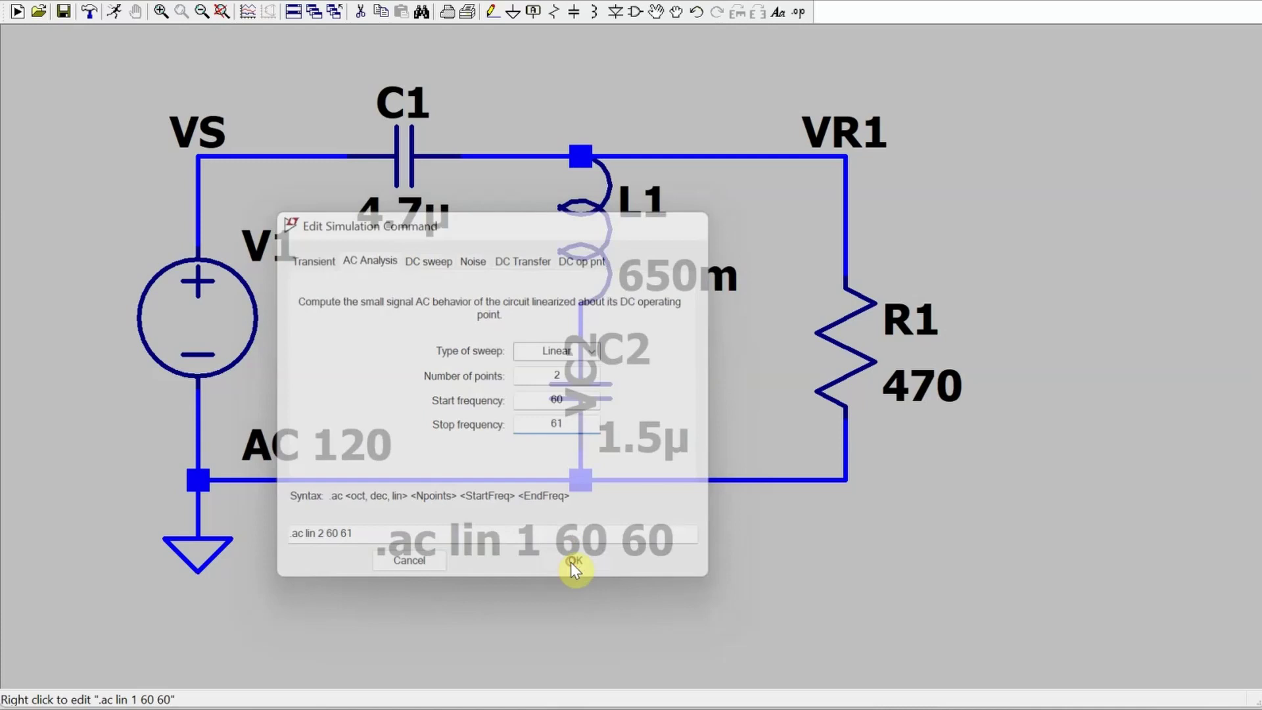
{"action": "left_click", "coordinate": [526, 533]}
{"action": "left_click", "coordinate": [114, 12]}
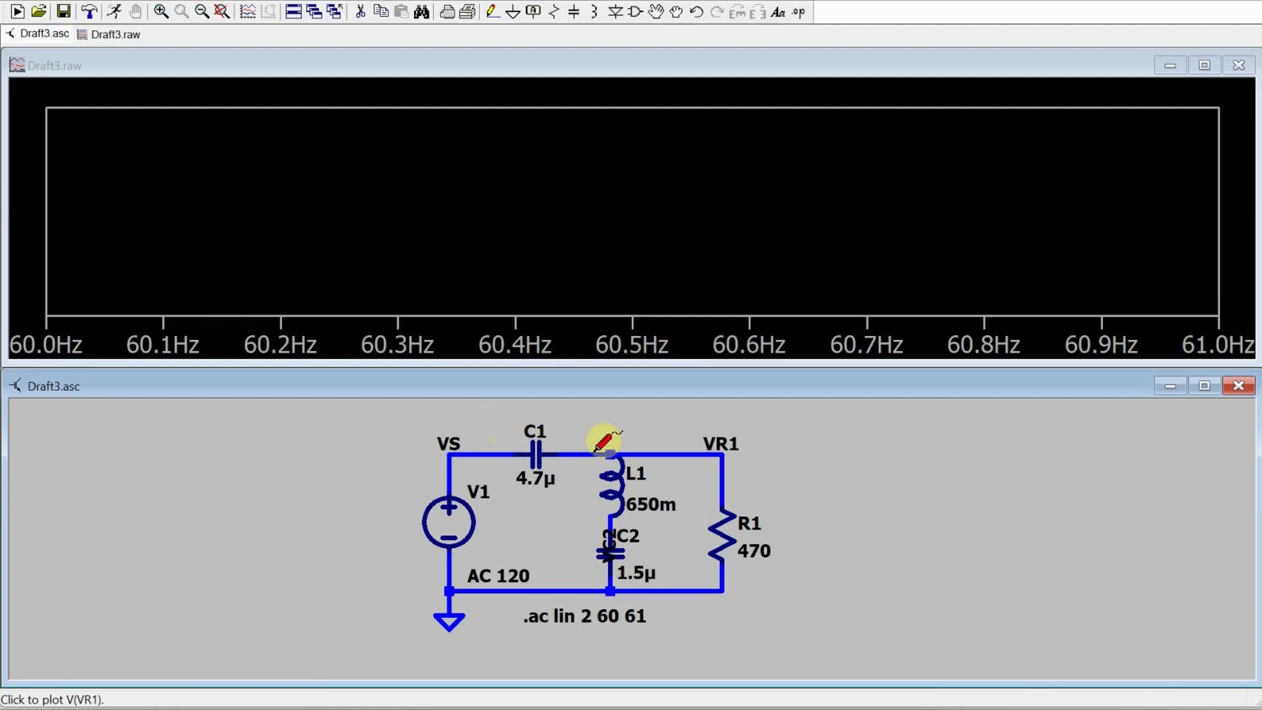
Add the V(VS)-V(VR1) expression as a trace on the waveform plot.
{"action": "right_click", "coordinate": [437, 202]}
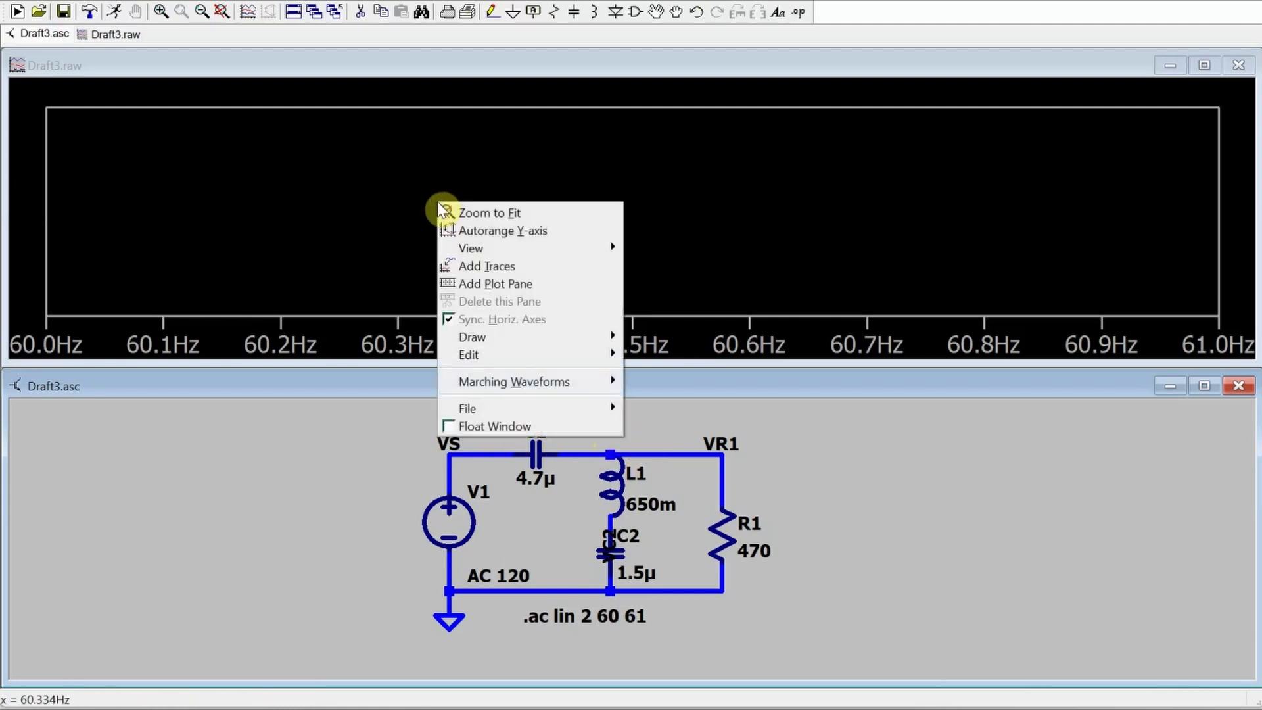
{"action": "left_click", "coordinate": [480, 259]}
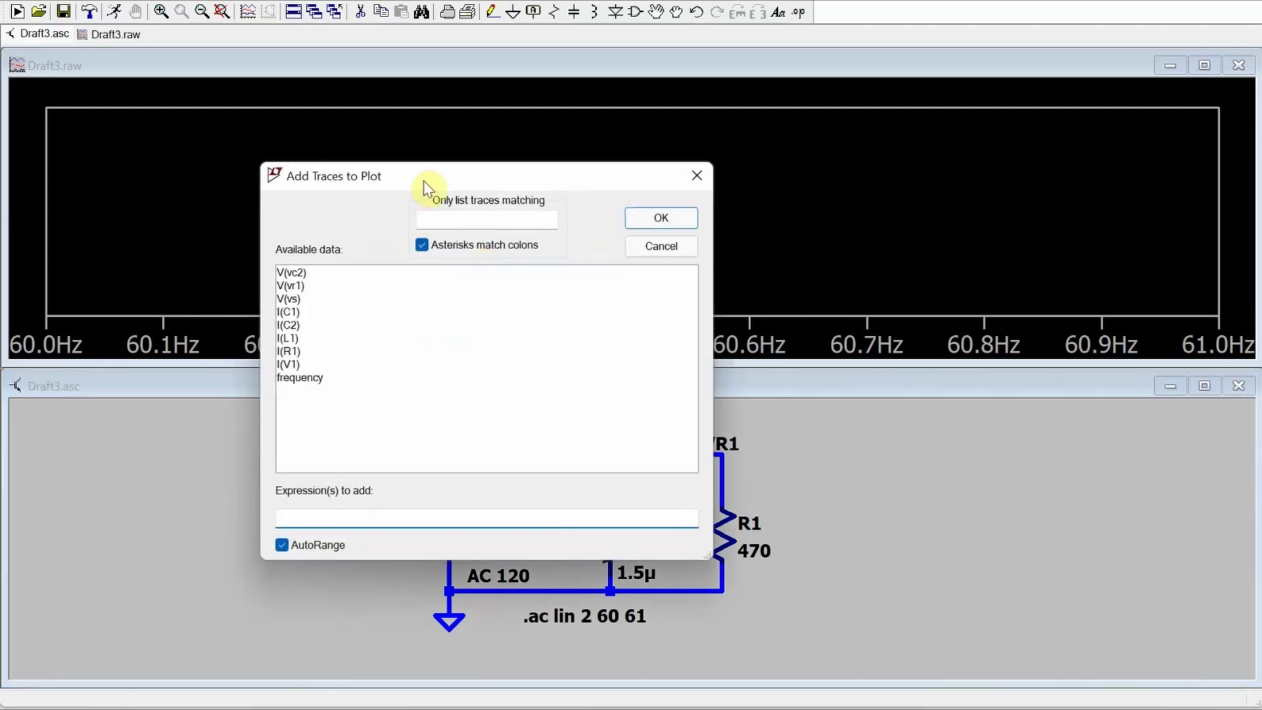
{"action": "left_click_drag", "start_coordinate": [426, 182], "coordinate": [402, 5]}
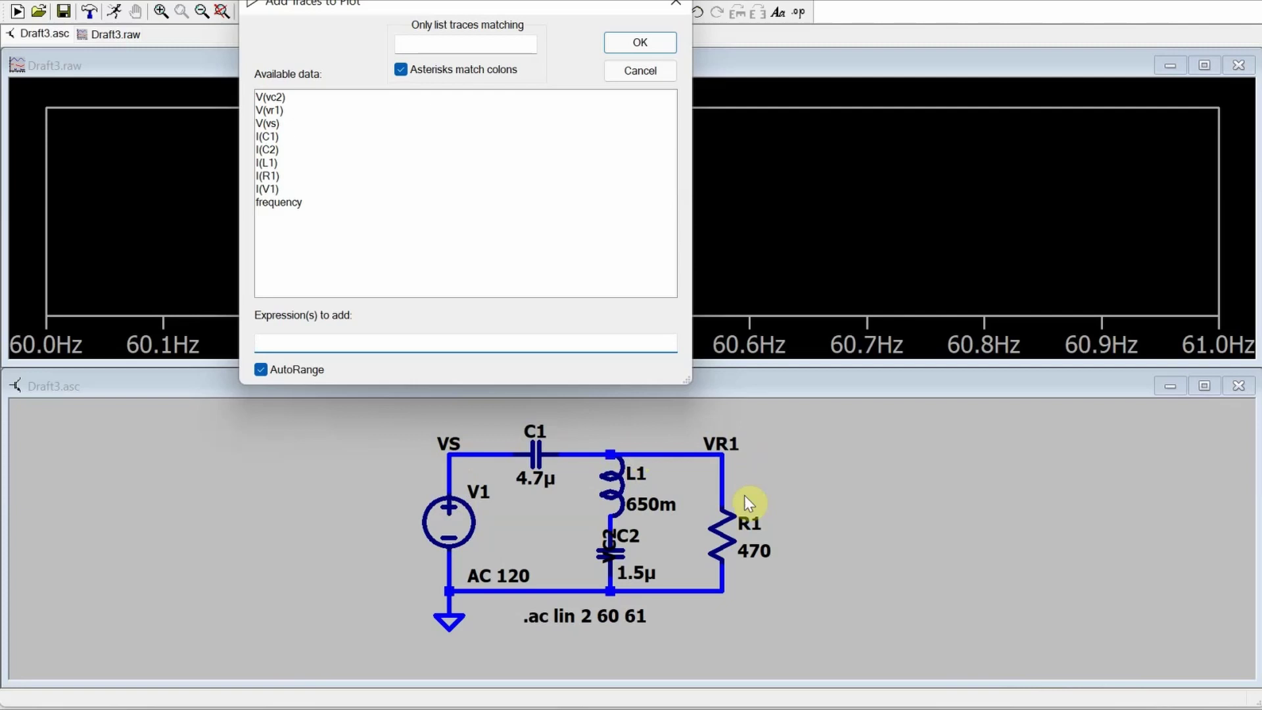
{"action": "type", "text": "V(VS)-V(VR1"}
{"action": "left_click", "coordinate": [646, 42]}
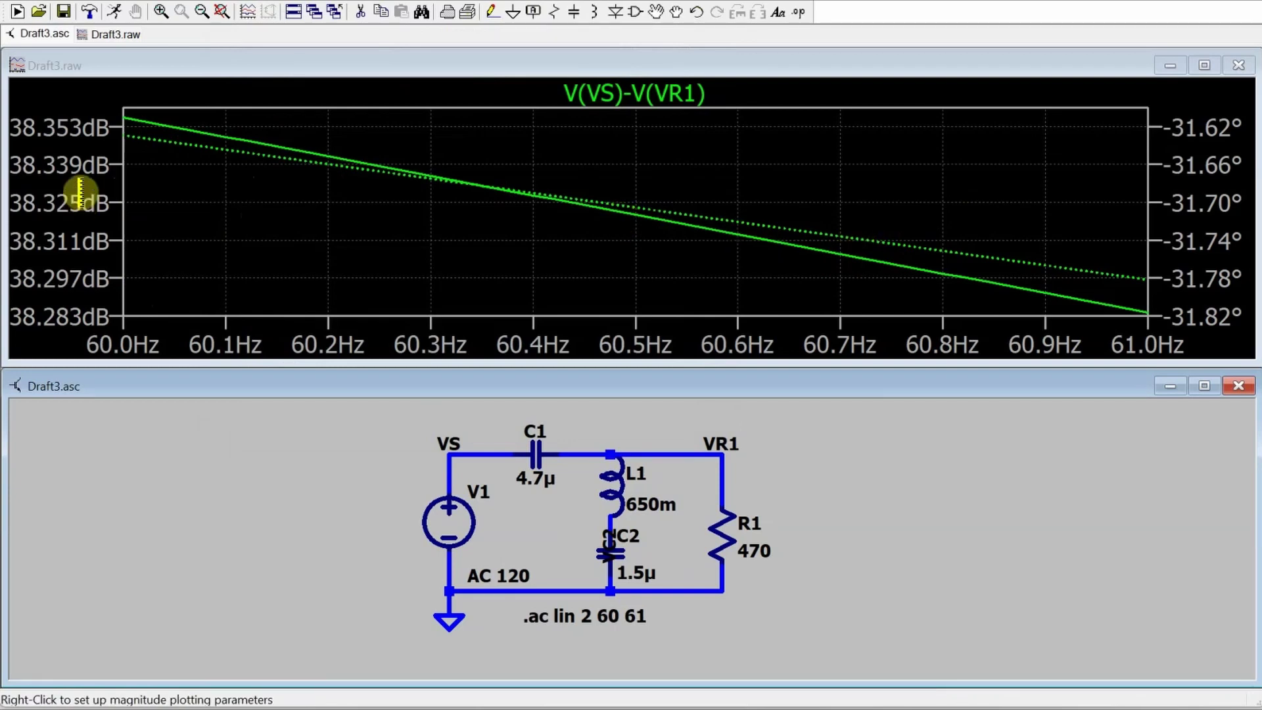
Switch the left magnitude axis representation from decibels to Linear.
{"action": "right_click", "coordinate": [57, 191]}
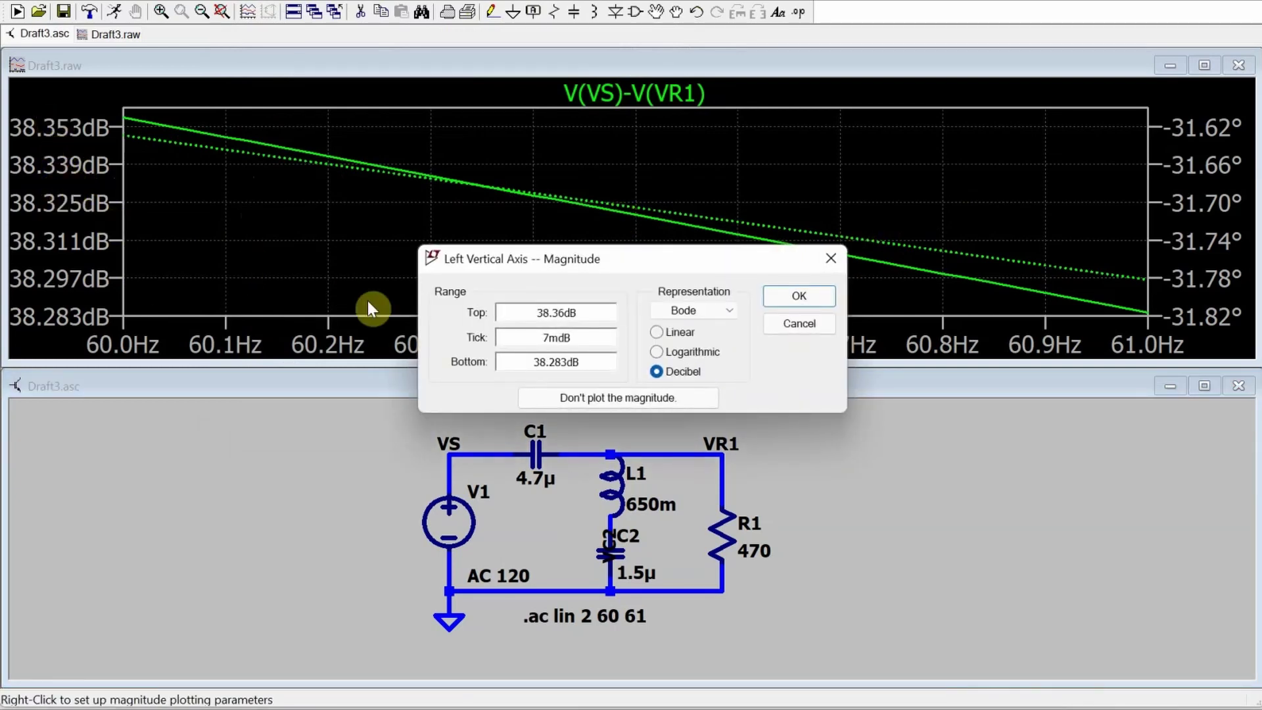
{"action": "left_click", "coordinate": [656, 332]}
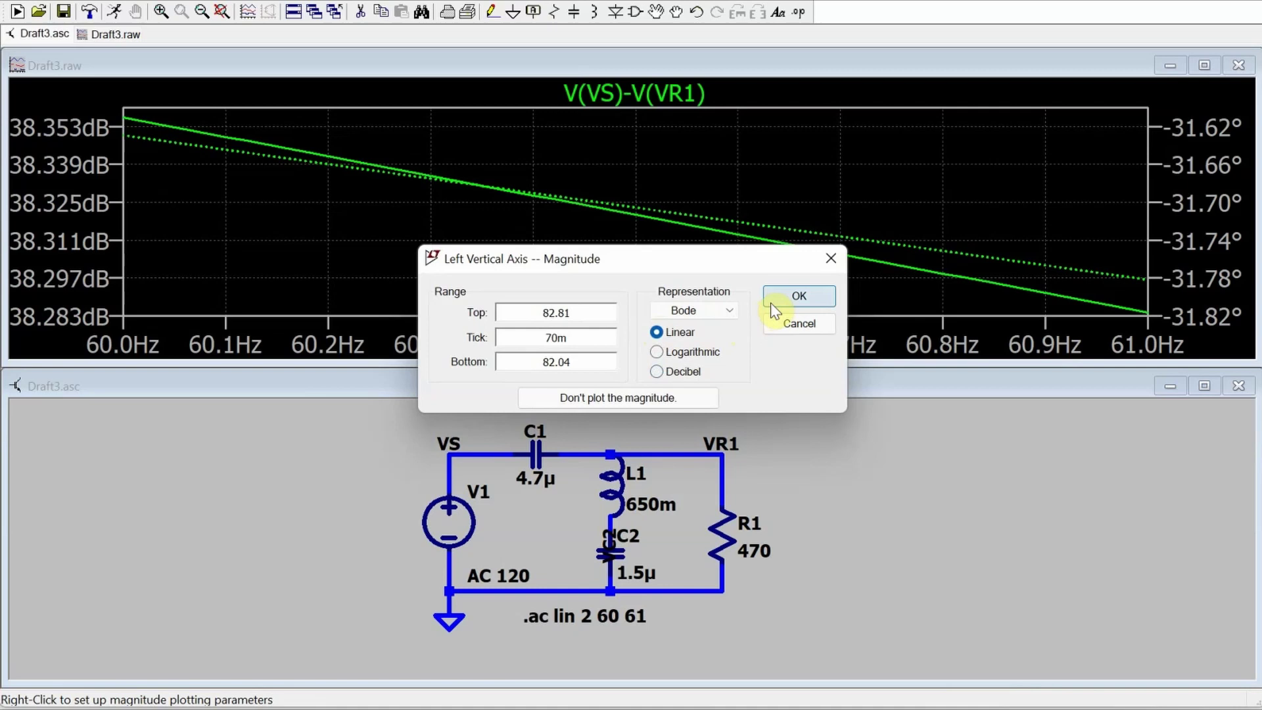
{"action": "left_click", "coordinate": [796, 297]}
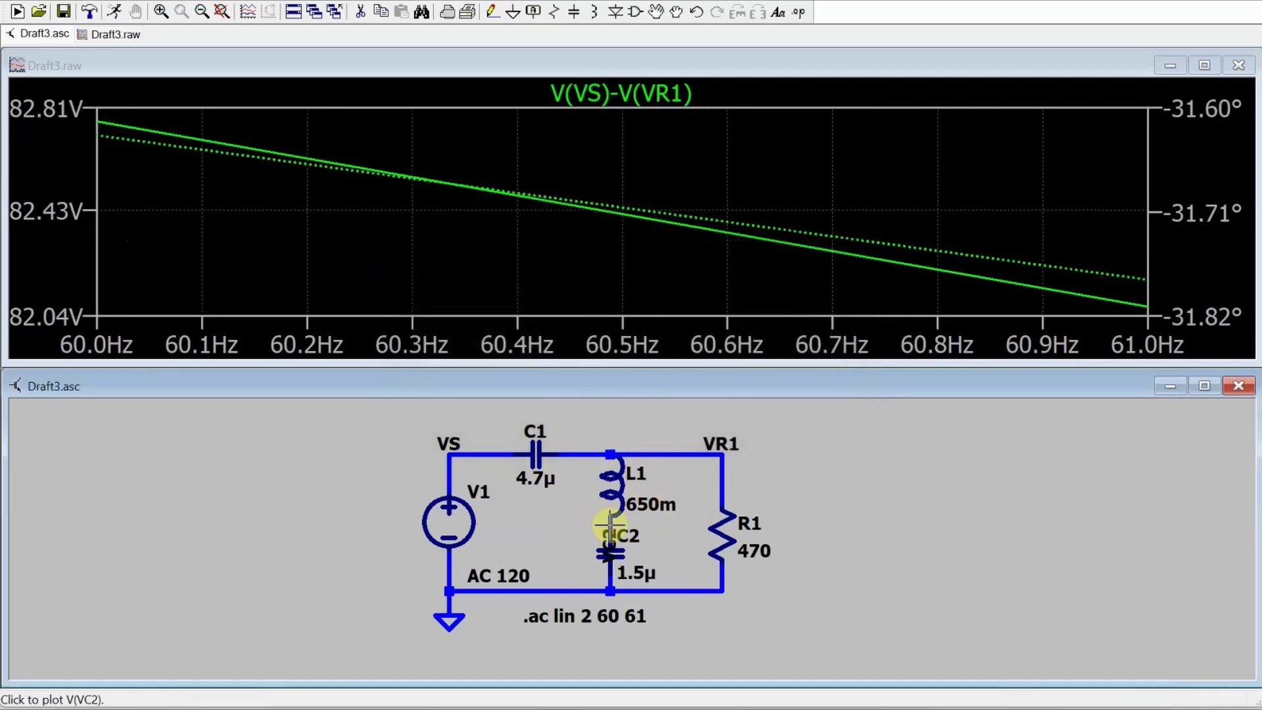
Add V(VR1)-V(VC2) as a second trace on the plot.
{"action": "right_click", "coordinate": [534, 276]}
{"action": "left_click", "coordinate": [571, 333]}
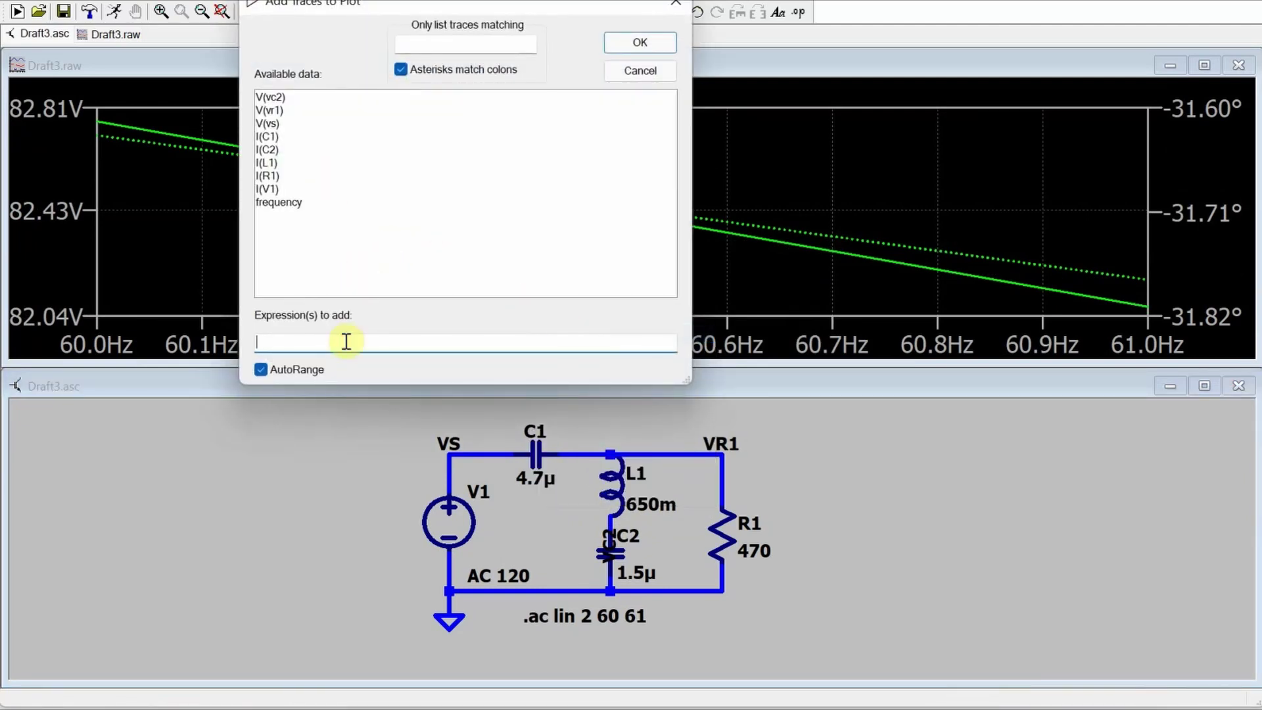
{"action": "type", "text": "V(VR1)"}
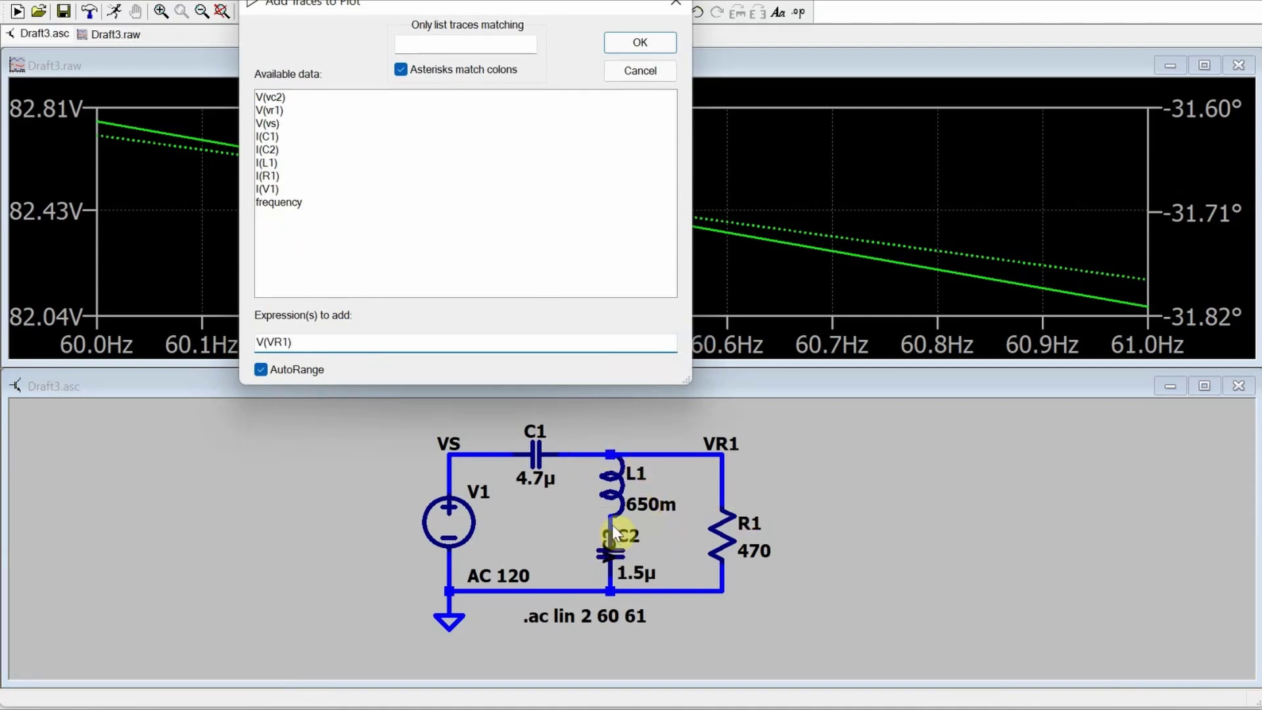
{"action": "type", "text": "-V"}
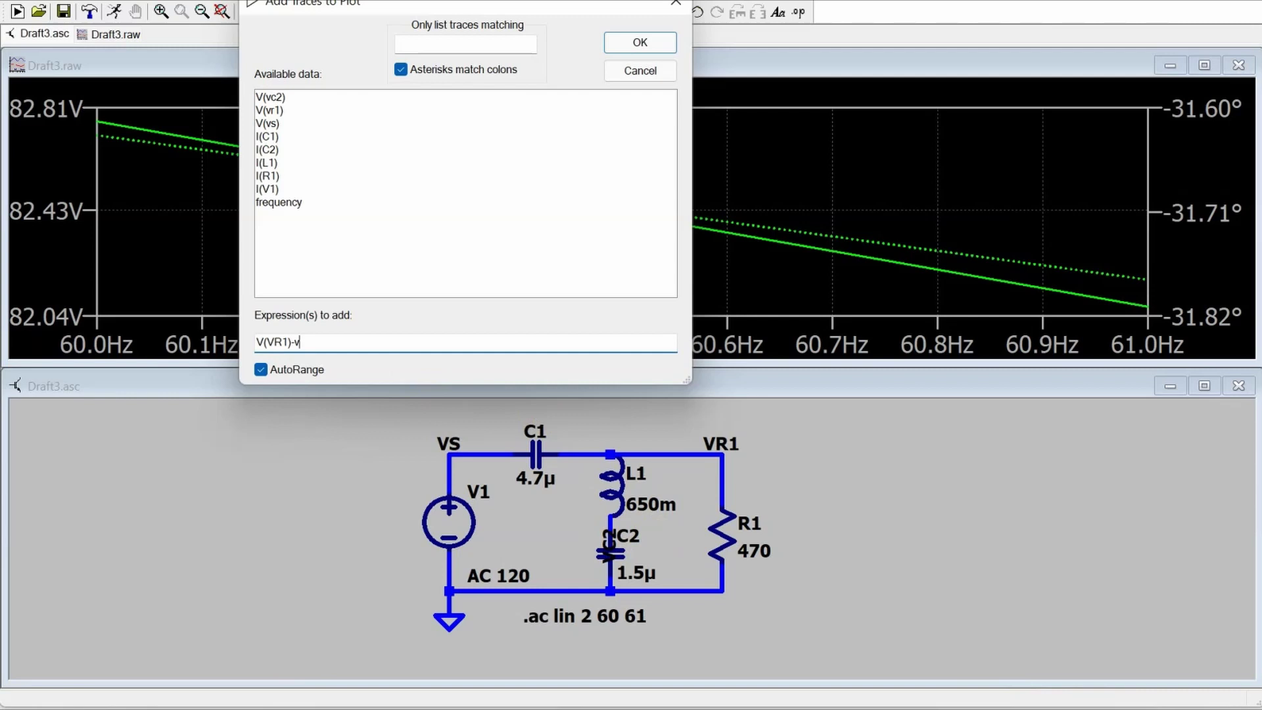
{"action": "type", "text": "(VC2"}
{"action": "type", "text": ")"}
{"action": "key", "text": "Return"}
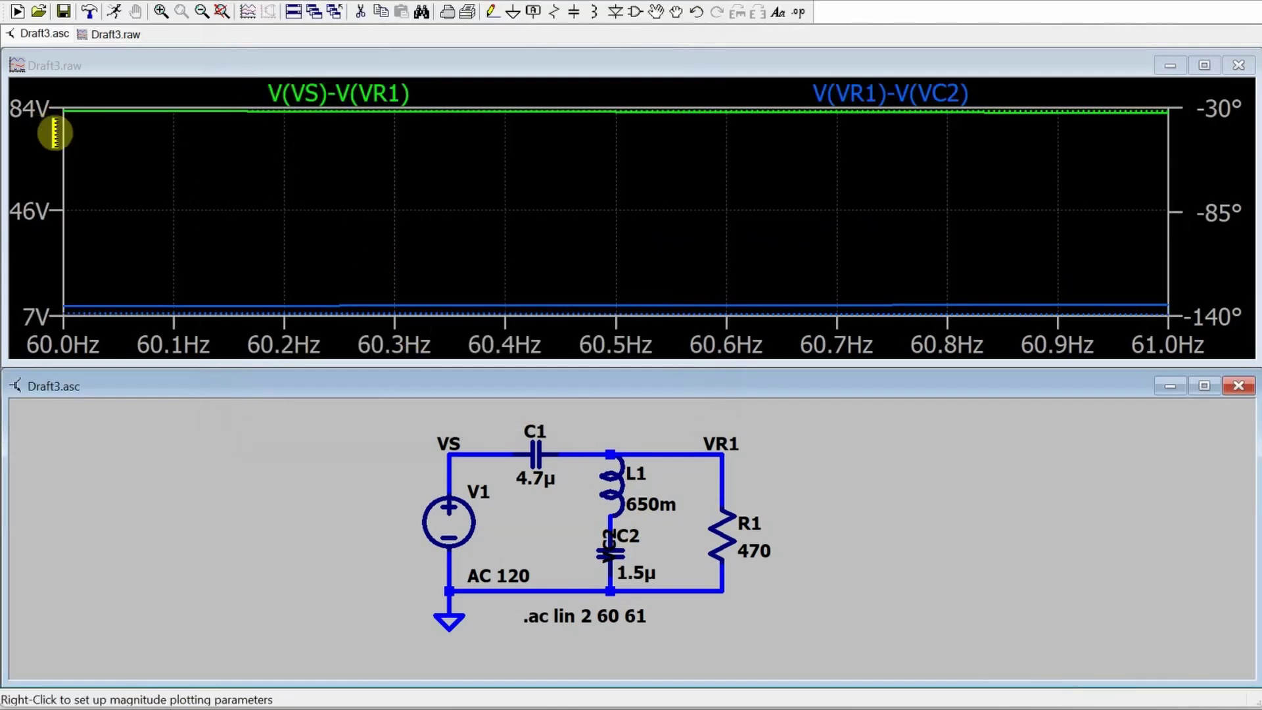
Place cursor 1 at 60 Hz and read V(VR1)-V(VC2): 10.593694 V at -138.77575°.
{"action": "left_click", "coordinate": [372, 93]}
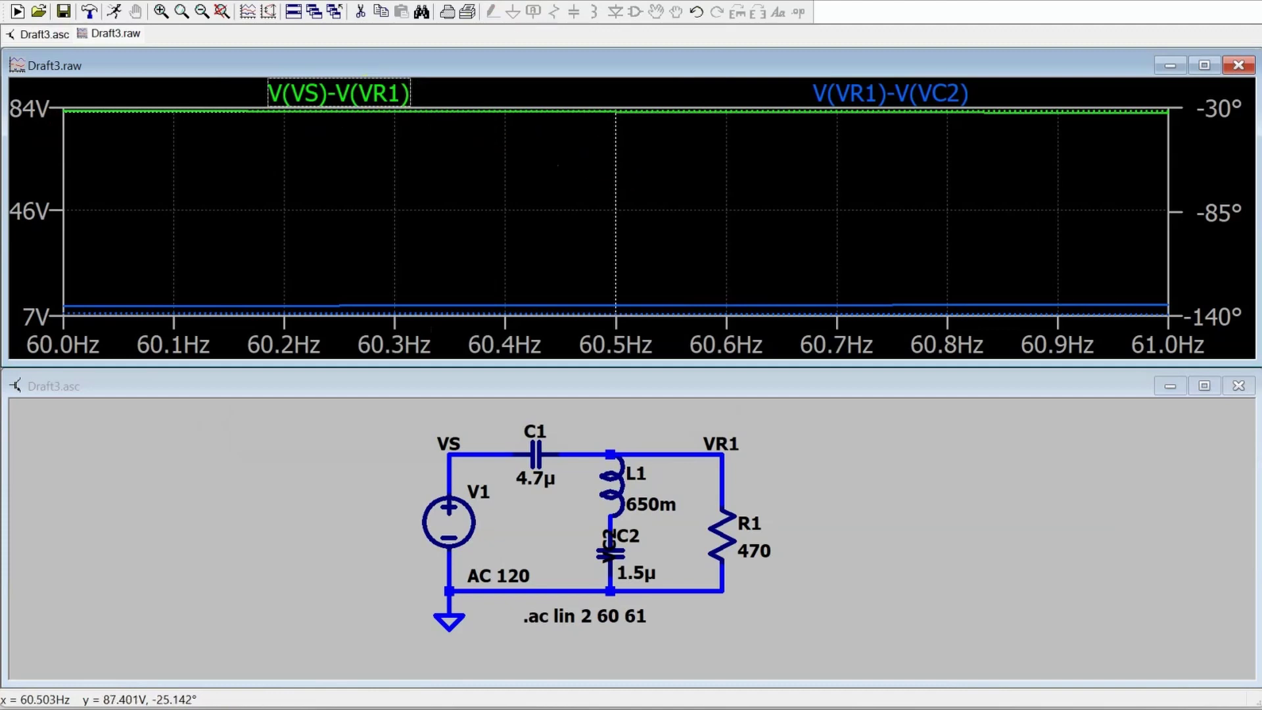
{"action": "left_click_drag", "start_coordinate": [622, 132], "coordinate": [60, 174]}
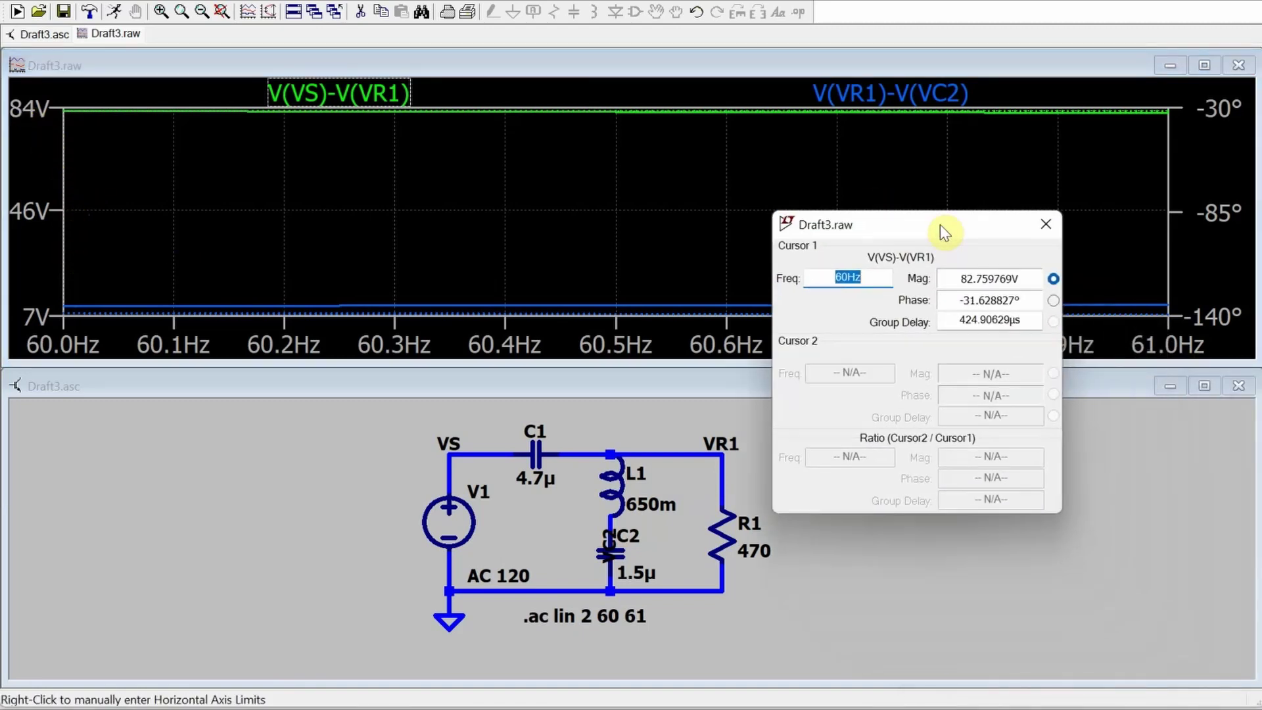
{"action": "left_click_drag", "start_coordinate": [940, 224], "coordinate": [922, 303]}
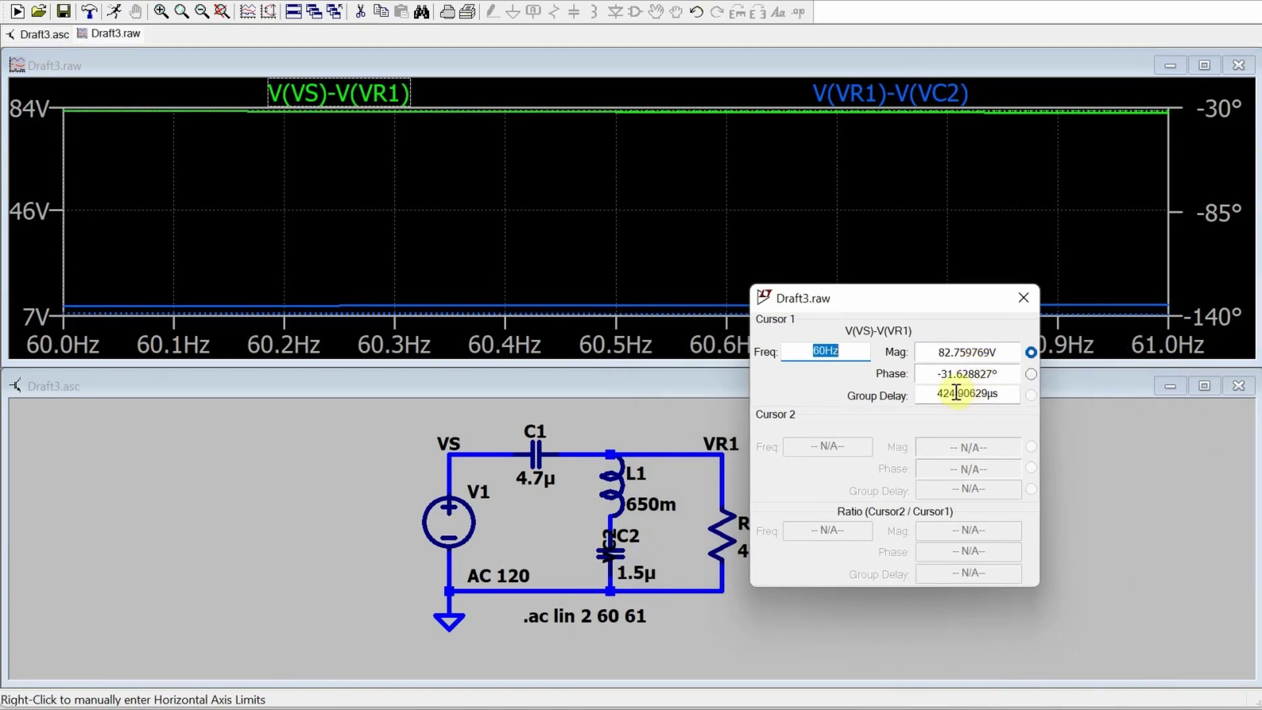
{"action": "left_click", "coordinate": [826, 100]}
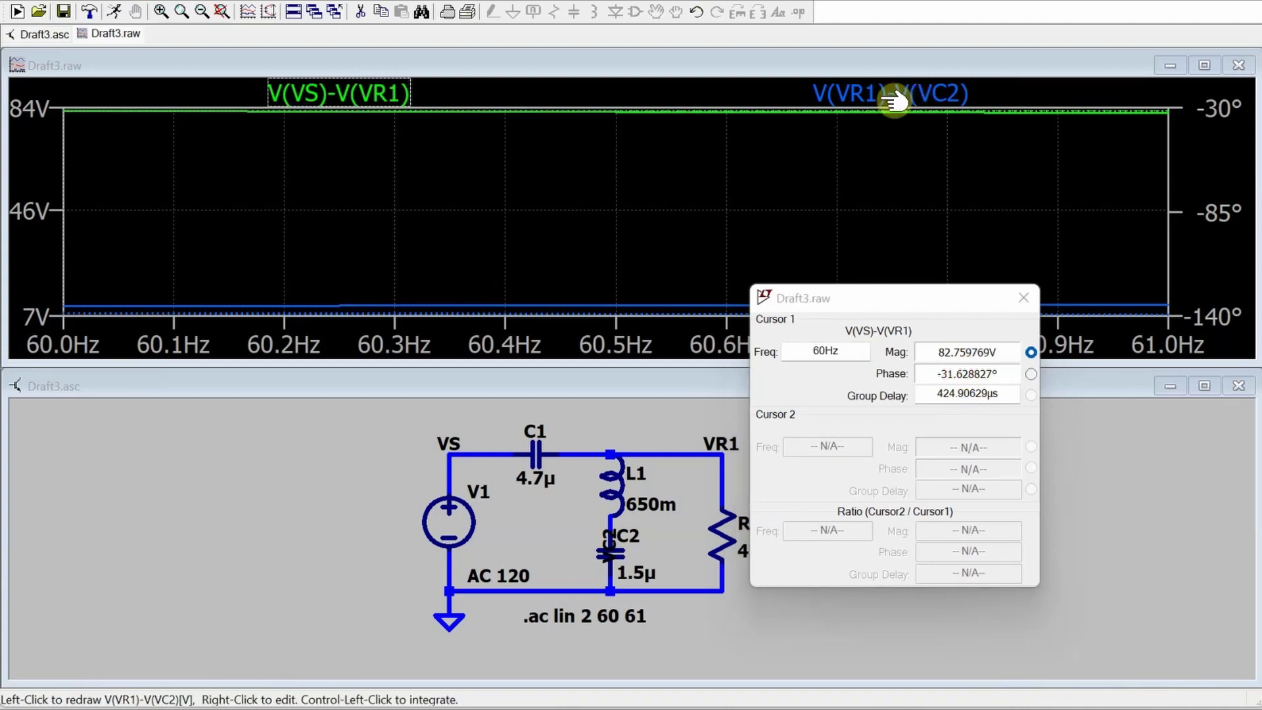
{"action": "left_click", "coordinate": [897, 94]}
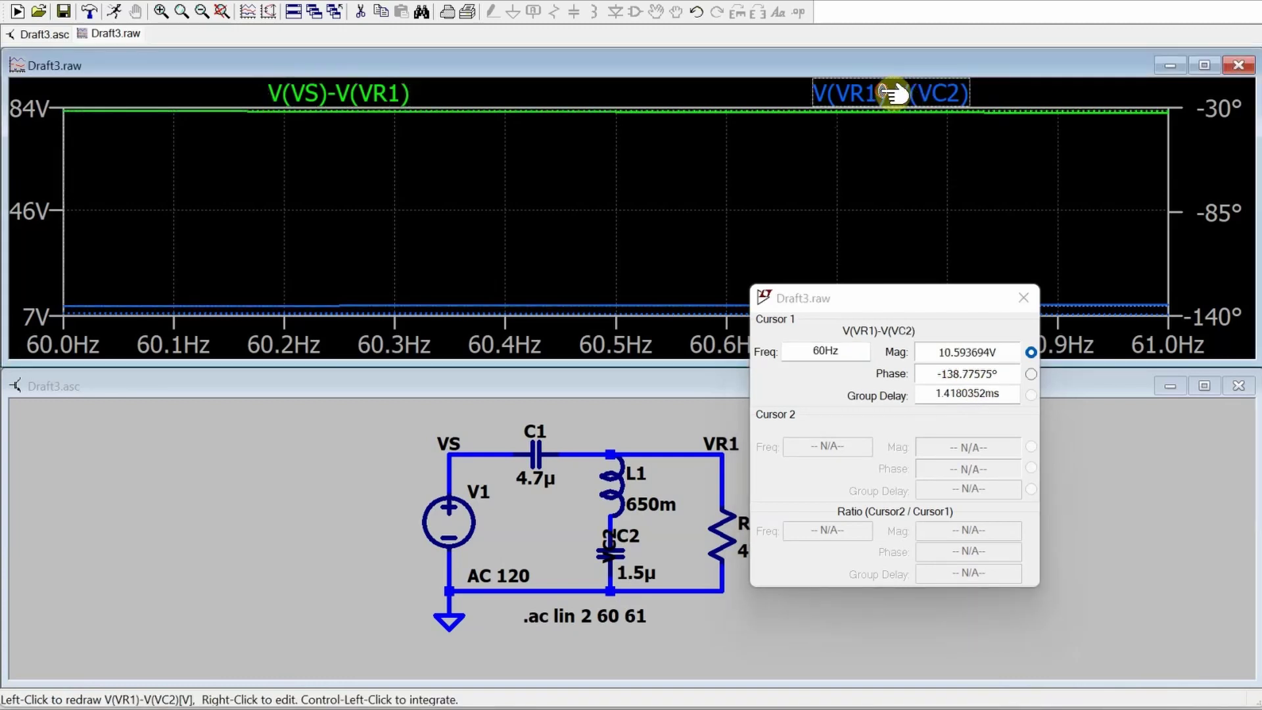